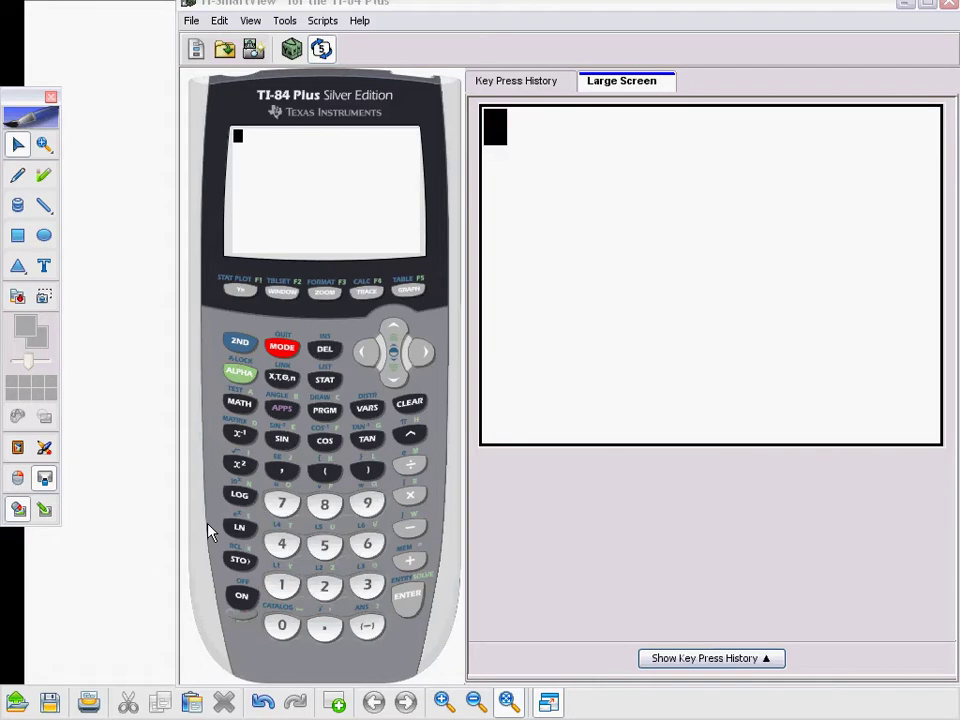
# Step: Open the statistics list editor and review the data entered in lists L1 and L2
pyautogui.click(325, 384)
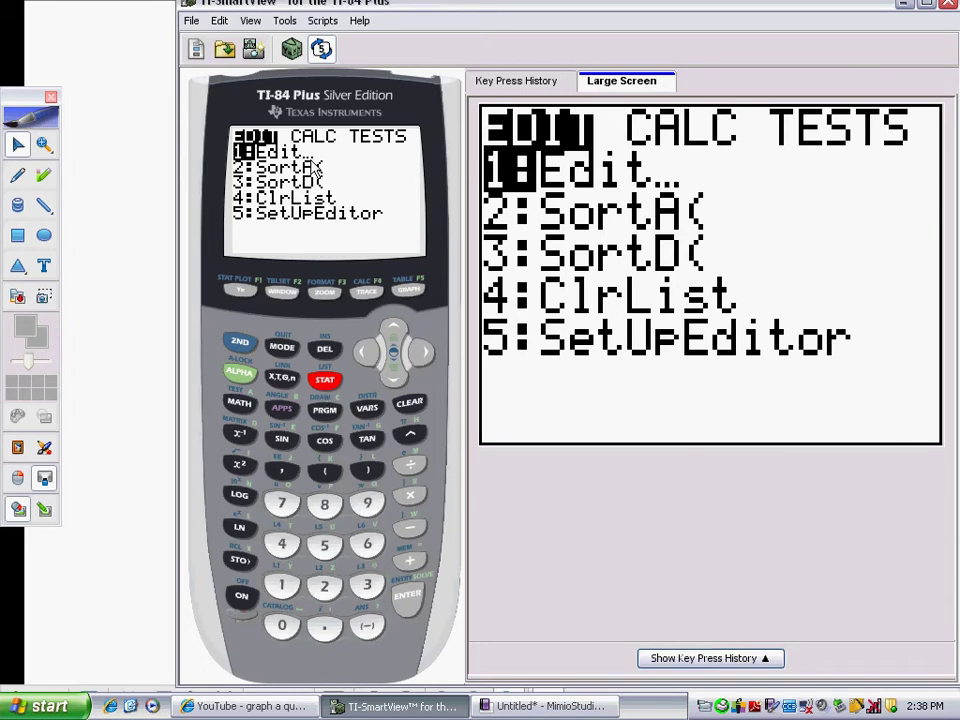
pyautogui.click(410, 598)
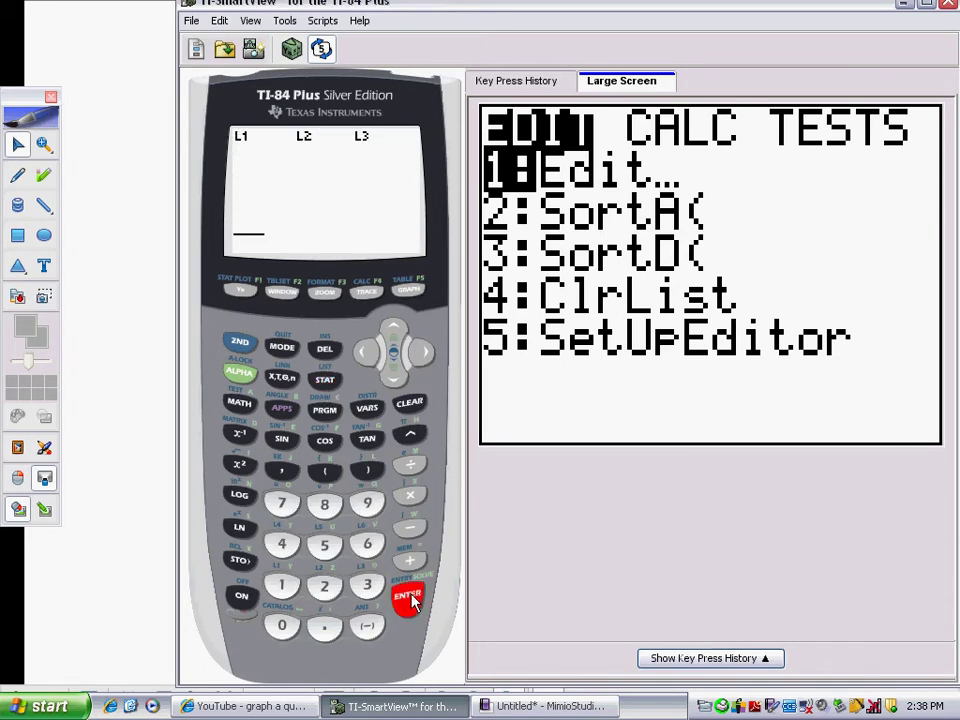
pyautogui.click(368, 351)
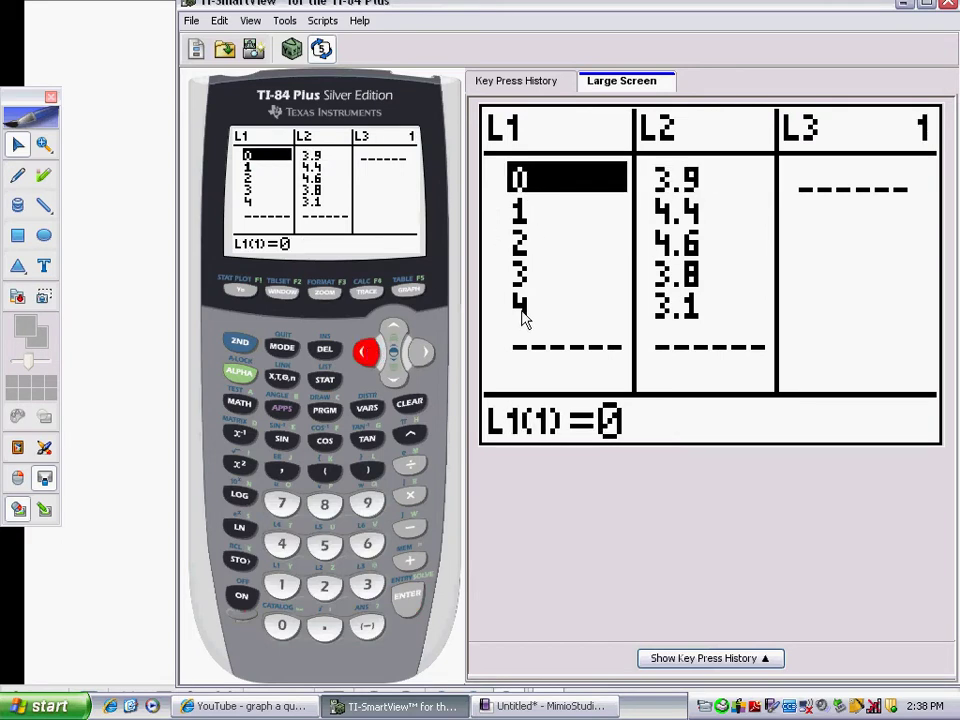
pyautogui.click(422, 353)
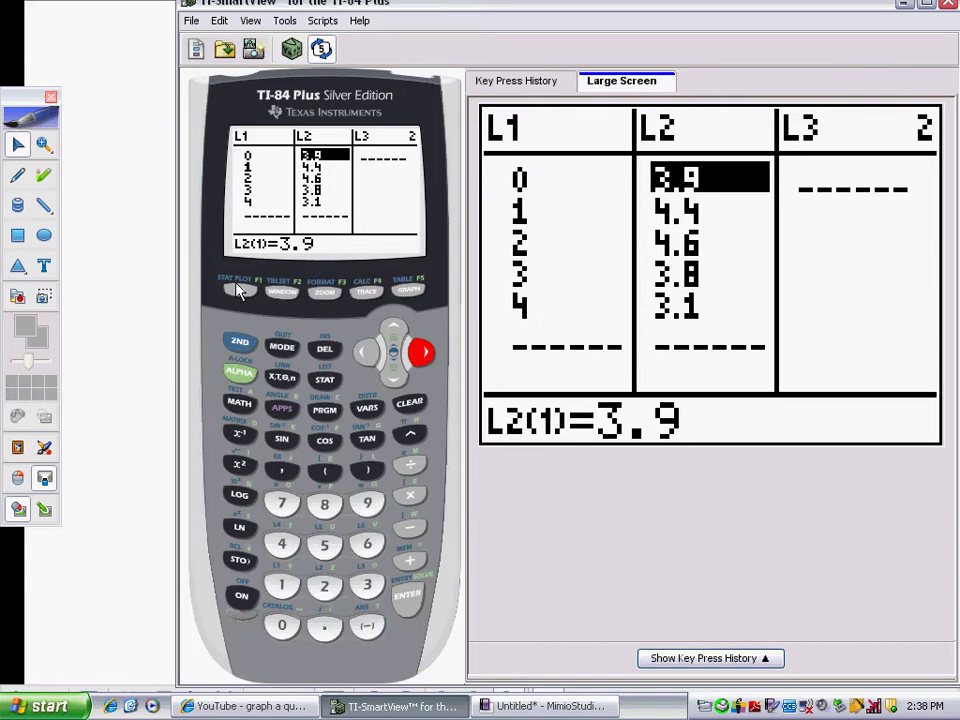
# Step: Turn on Plot1 as a scatter plot, keeping L1 as Xlist and L2 as Ylist
pyautogui.click(240, 344)
pyautogui.click(241, 291)
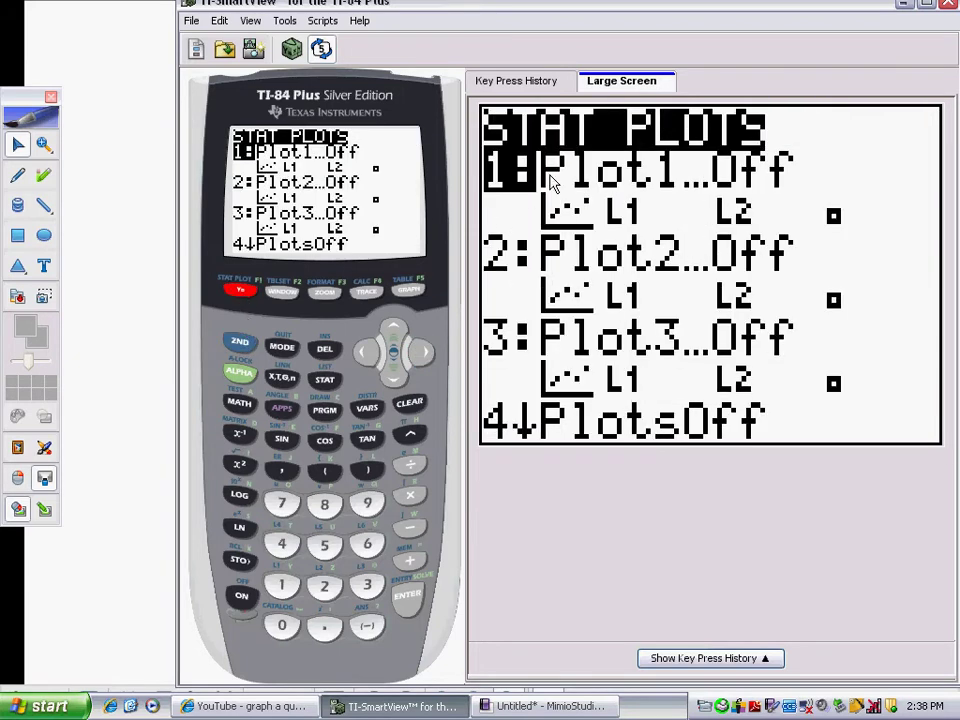
pyautogui.click(408, 600)
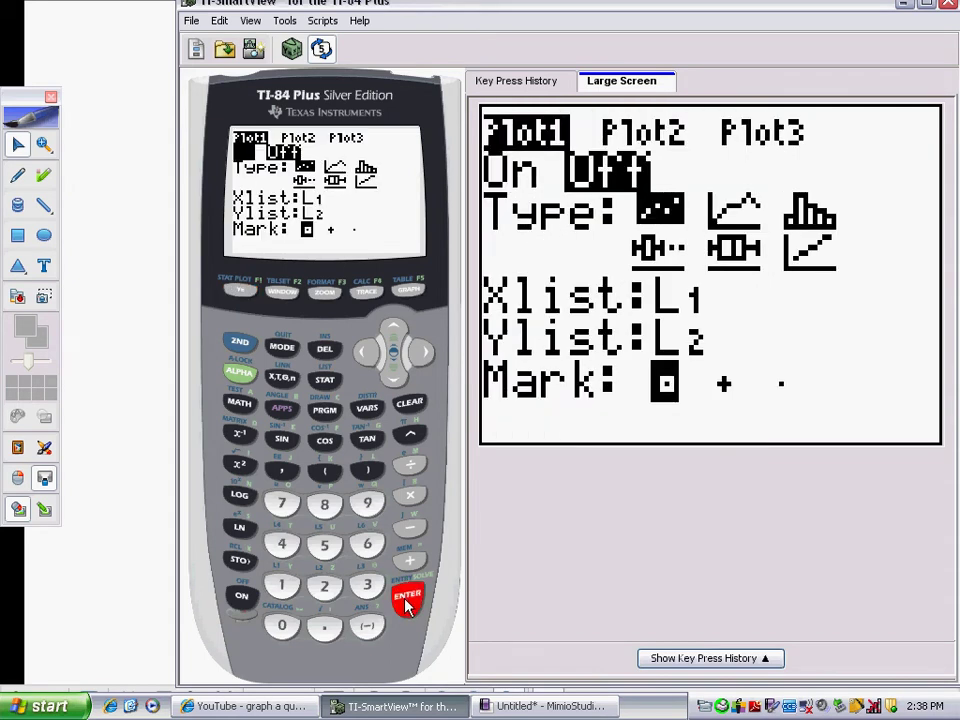
pyautogui.click(408, 600)
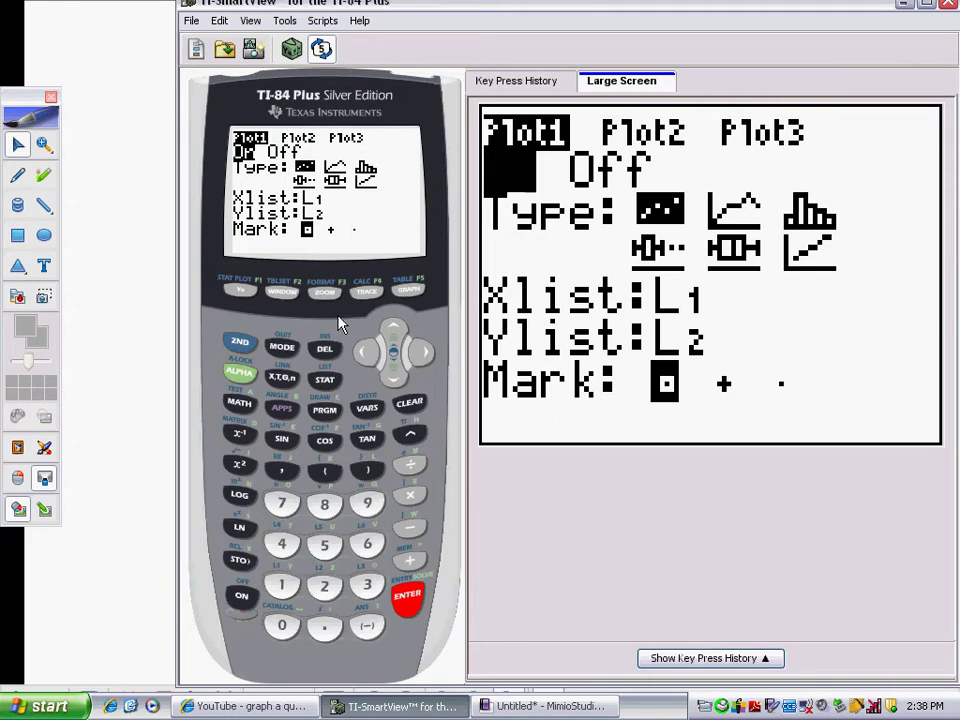
# Step: Graph the scatter plot with ZoomStat so the window fits the list data
pyautogui.click(284, 294)
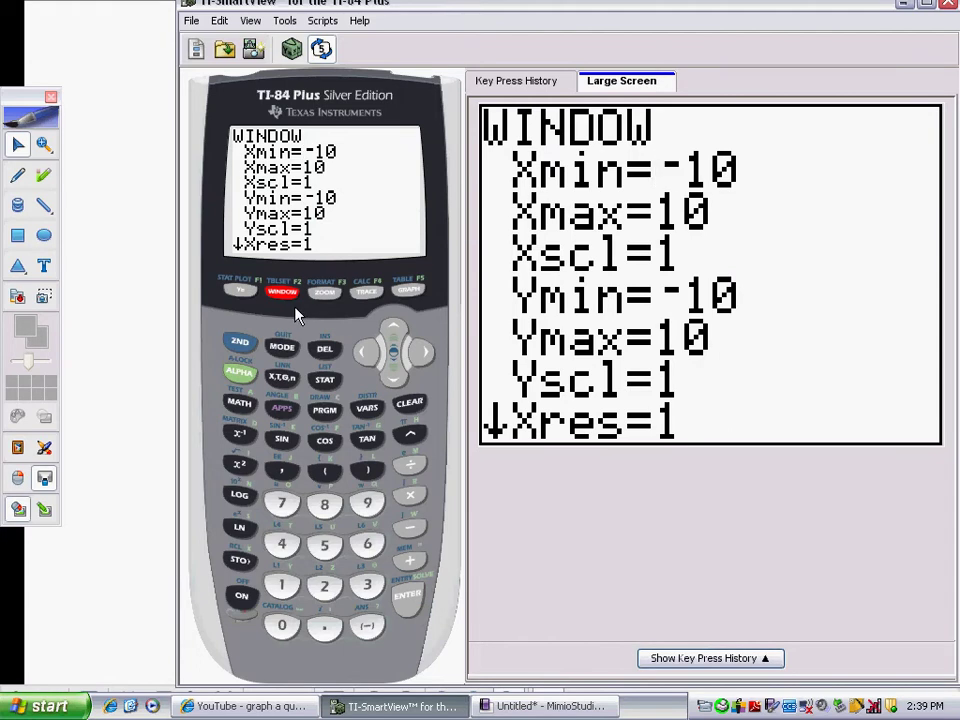
pyautogui.click(328, 296)
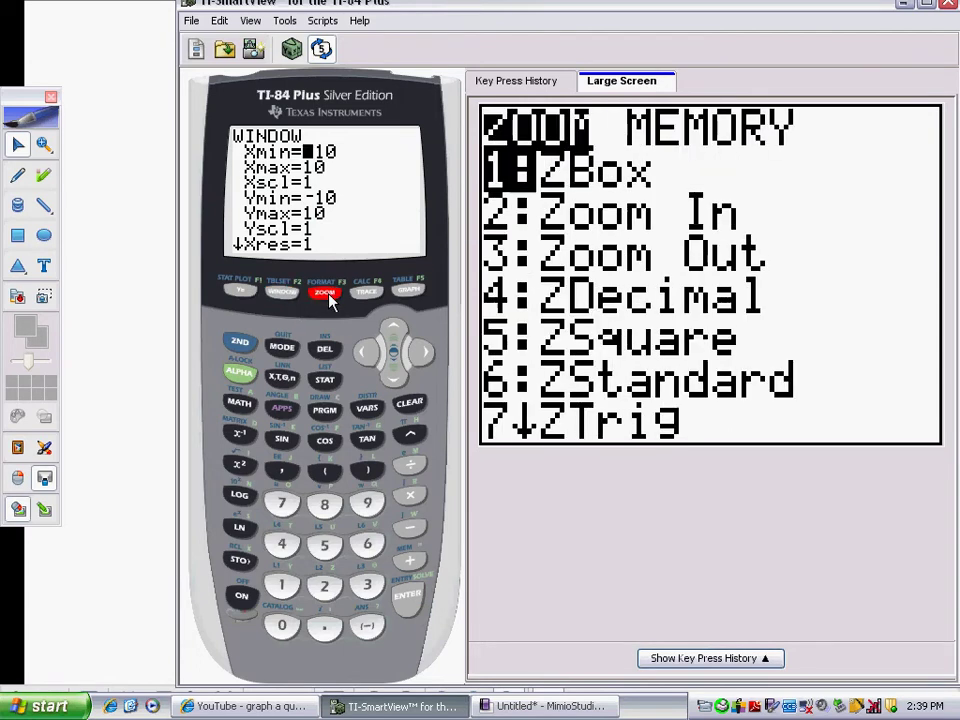
pyautogui.click(393, 378)
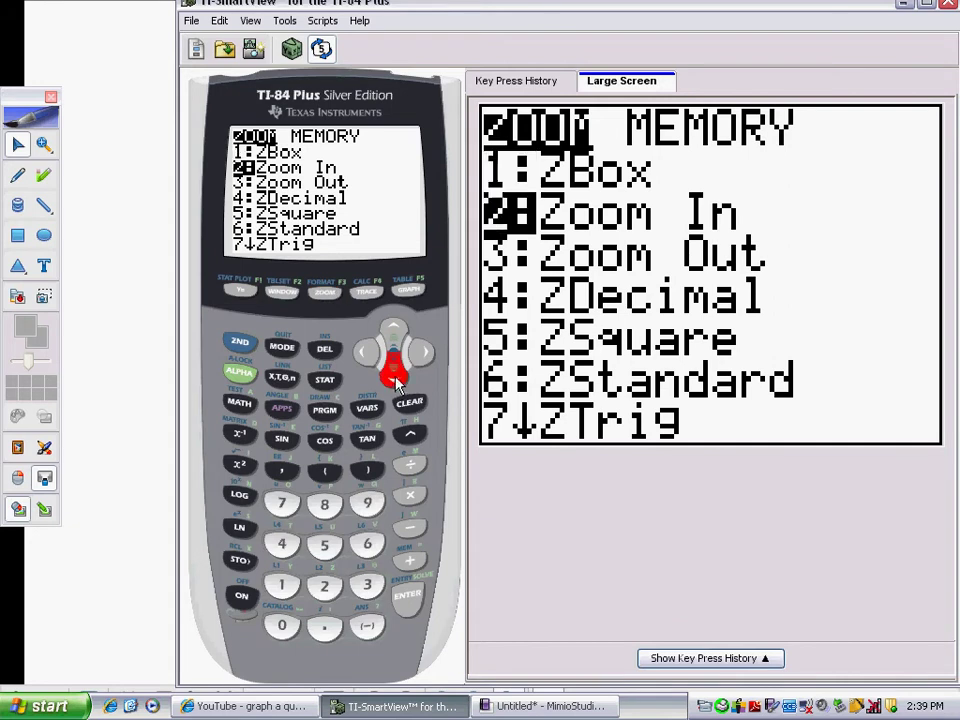
pyautogui.click(393, 378)
pyautogui.click(393, 378)
pyautogui.click(393, 378)
pyautogui.click(393, 378)
pyautogui.click(394, 380)
pyautogui.click(394, 380)
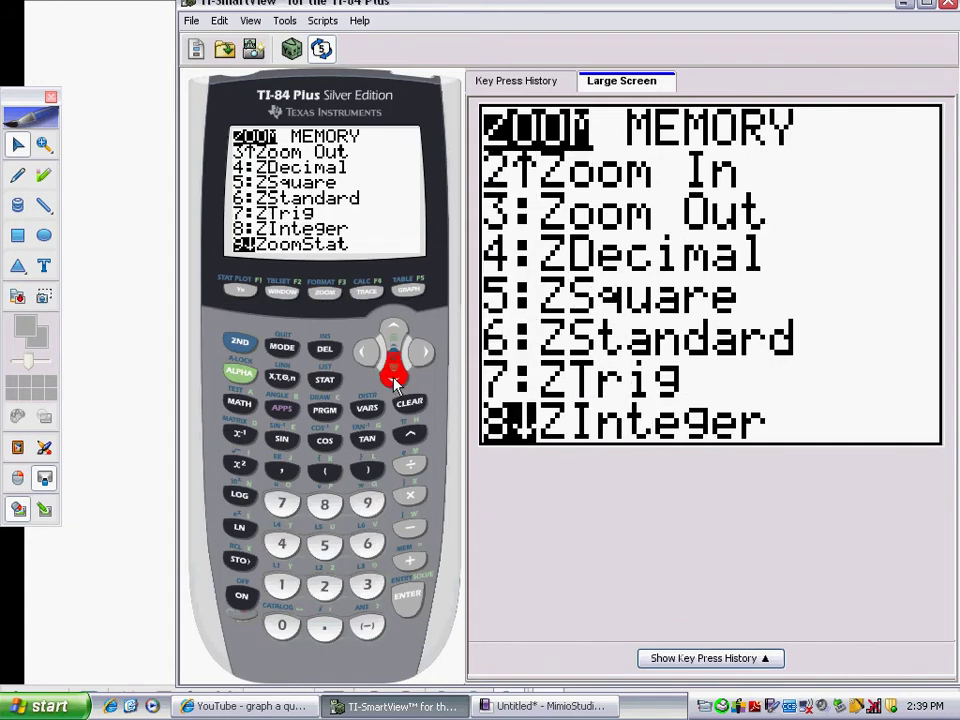
pyautogui.click(394, 380)
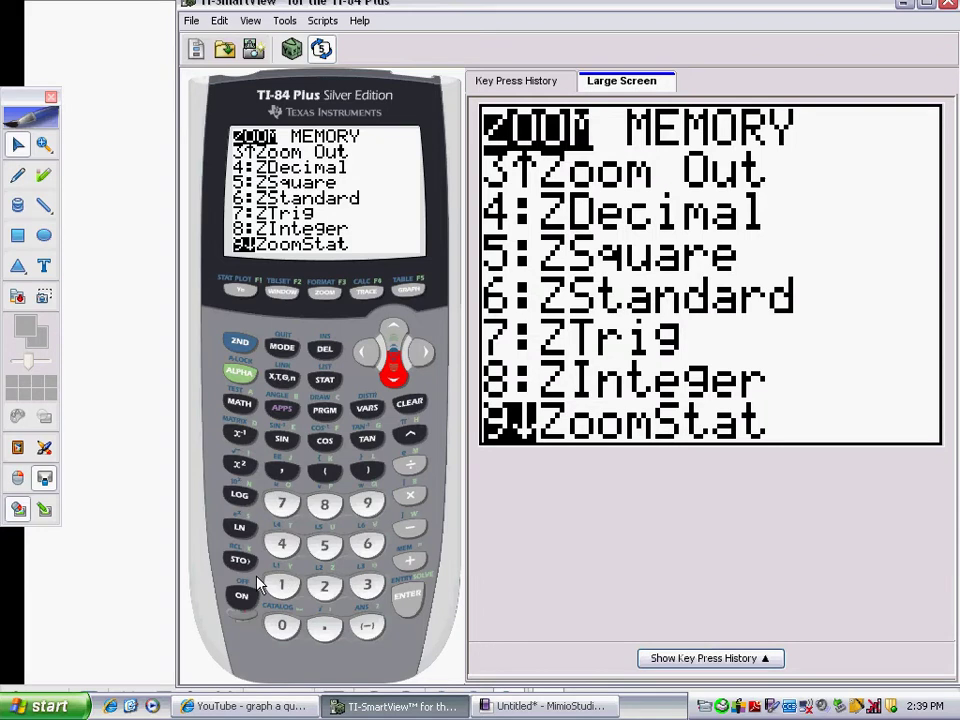
pyautogui.click(405, 598)
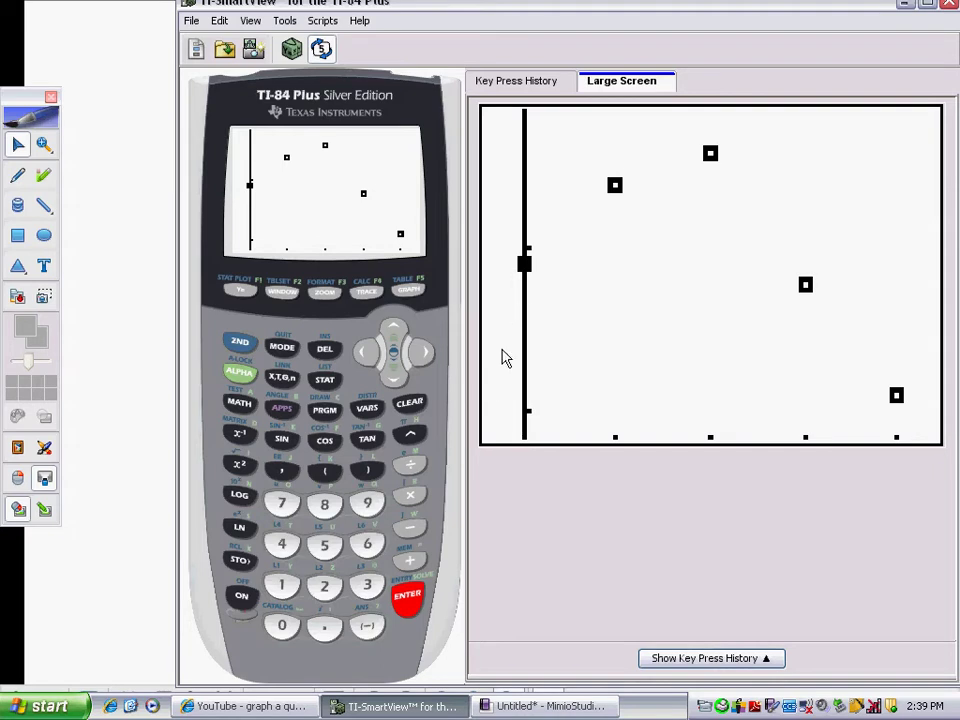
# Step: Calculate a quadratic regression (QuadReg) for the list data
pyautogui.click(325, 381)
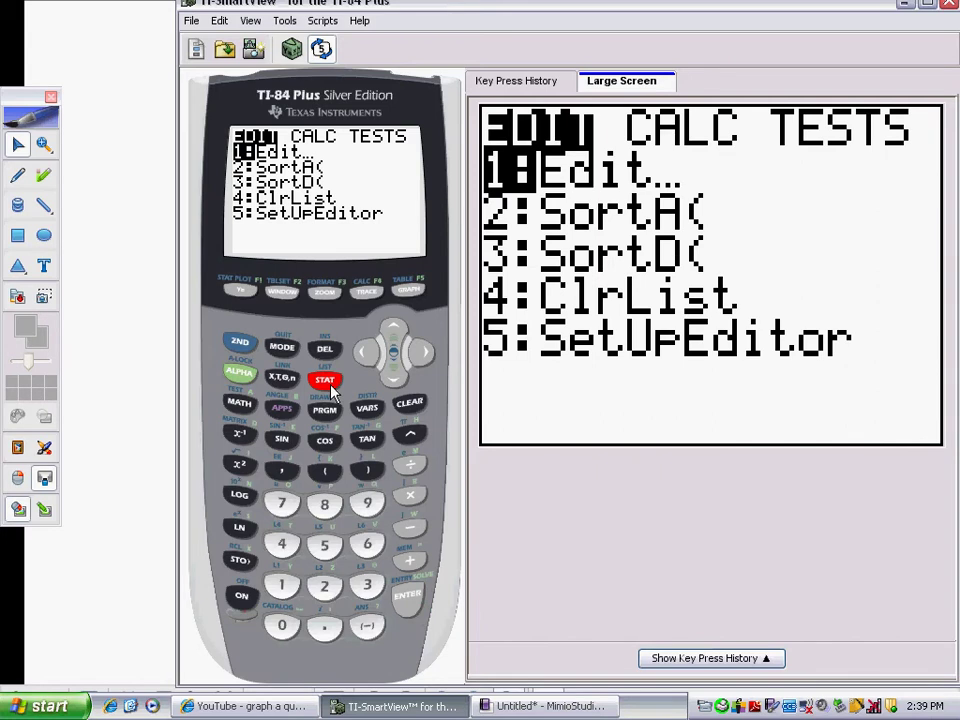
pyautogui.click(423, 350)
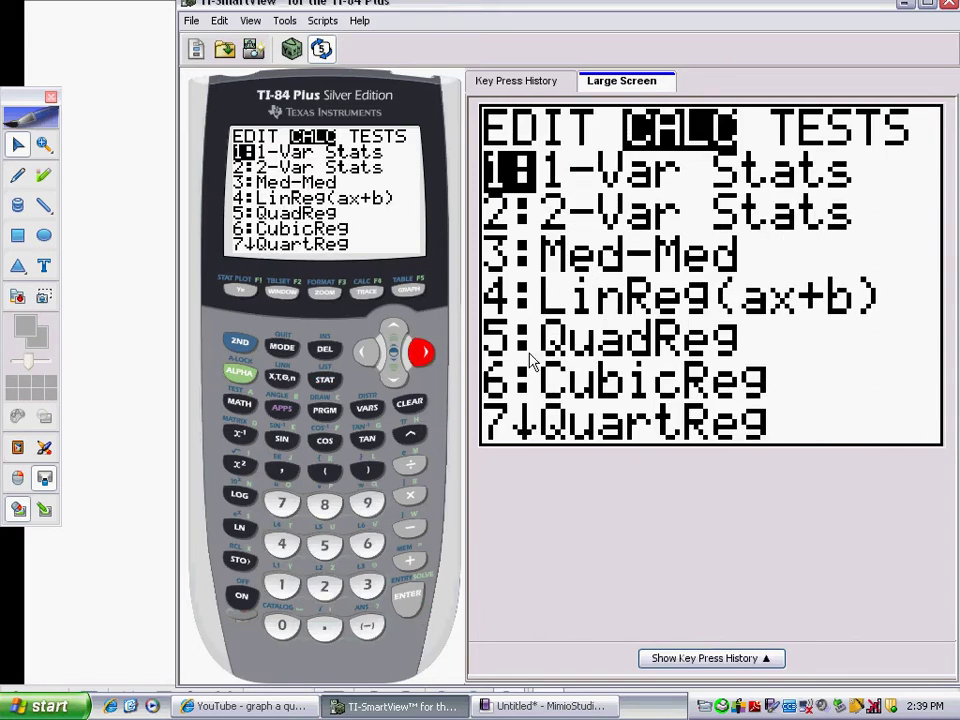
pyautogui.click(324, 548)
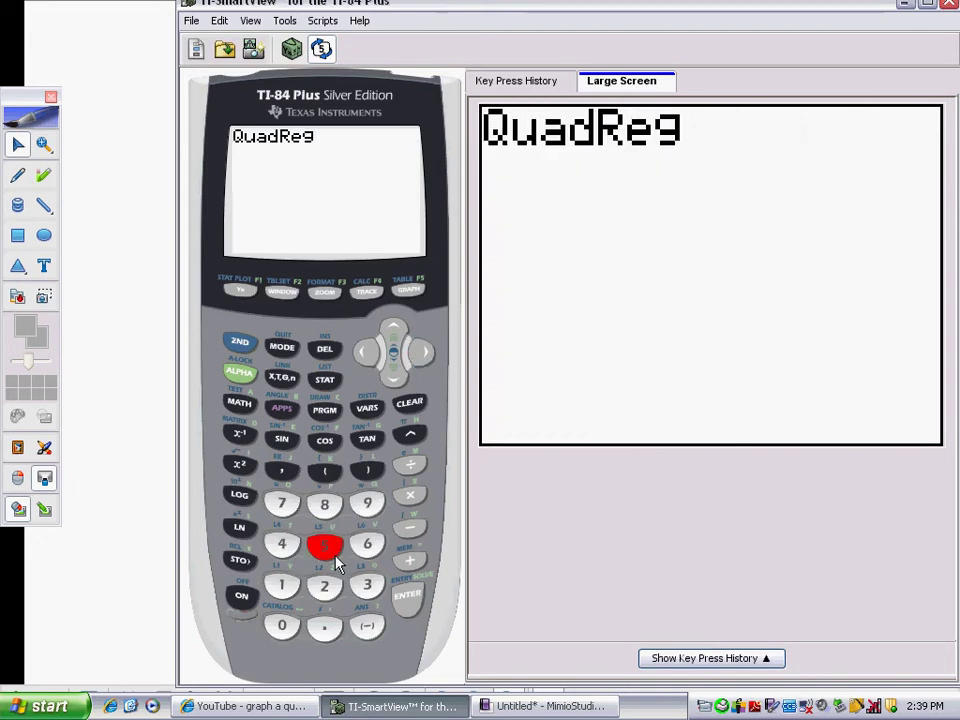
pyautogui.click(407, 600)
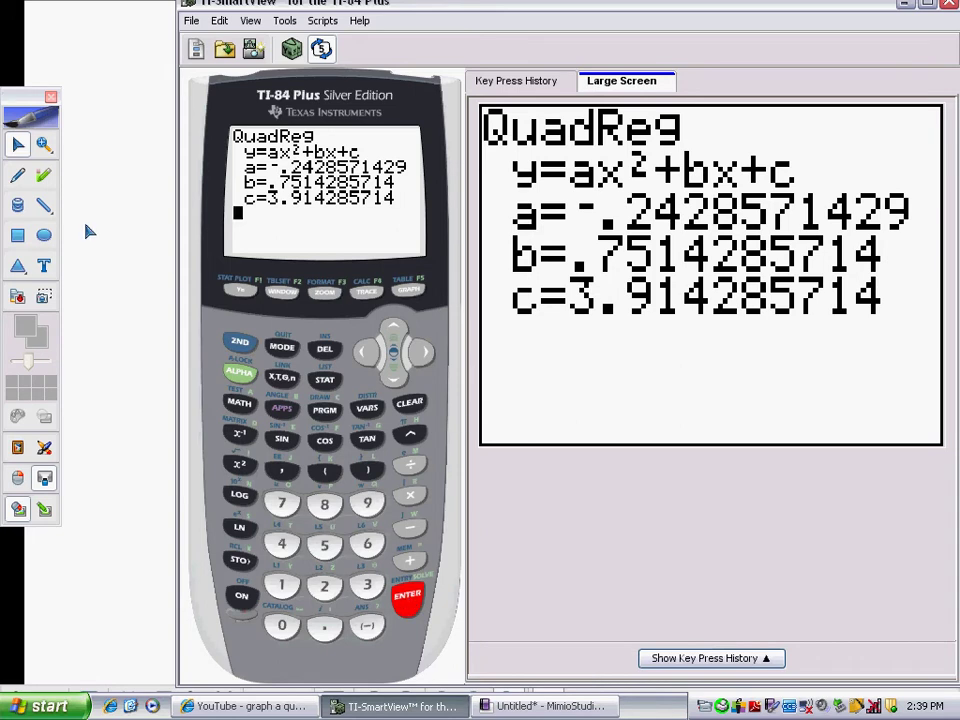
# Step: Handwrite the rounded coefficients a = -0.243, b = 0.751 and c = 3.914 in blue pen beside the calculator
pyautogui.click(20, 177)
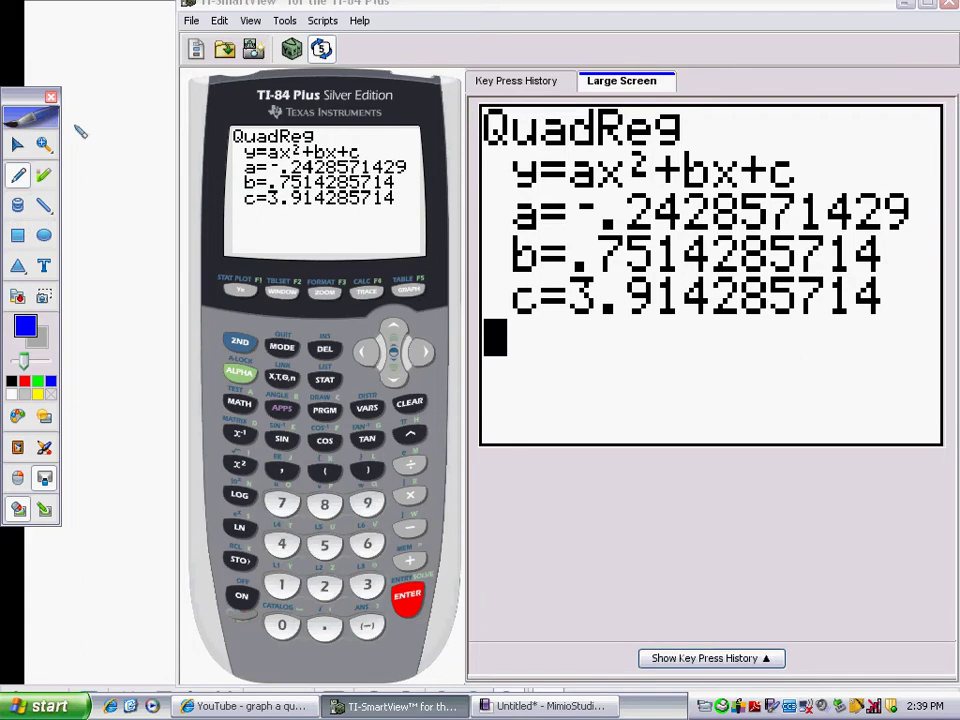
pyautogui.moveTo(78, 128)
pyautogui.mouseDown()
pyautogui.moveTo(120, 124)
pyautogui.moveTo(111, 115)
pyautogui.moveTo(147, 127)
pyautogui.moveTo(166, 121)
pyautogui.moveTo(158, 127)
pyautogui.mouseUp()
pyautogui.click(126, 126)
pyautogui.moveTo(75, 175); pyautogui.dragTo(92, 165)
pyautogui.moveTo(80, 173)
pyautogui.mouseDown()
pyautogui.moveTo(104, 163)
pyautogui.moveTo(114, 175)
pyautogui.moveTo(159, 176)
pyautogui.mouseUp()
pyautogui.moveTo(77, 207)
pyautogui.mouseDown()
pyautogui.moveTo(72, 222)
pyautogui.moveTo(96, 207)
pyautogui.mouseUp()
pyautogui.moveTo(86, 214)
pyautogui.mouseDown()
pyautogui.moveTo(113, 207)
pyautogui.moveTo(103, 216)
pyautogui.moveTo(157, 216)
pyautogui.mouseUp()
pyautogui.click(127, 213)
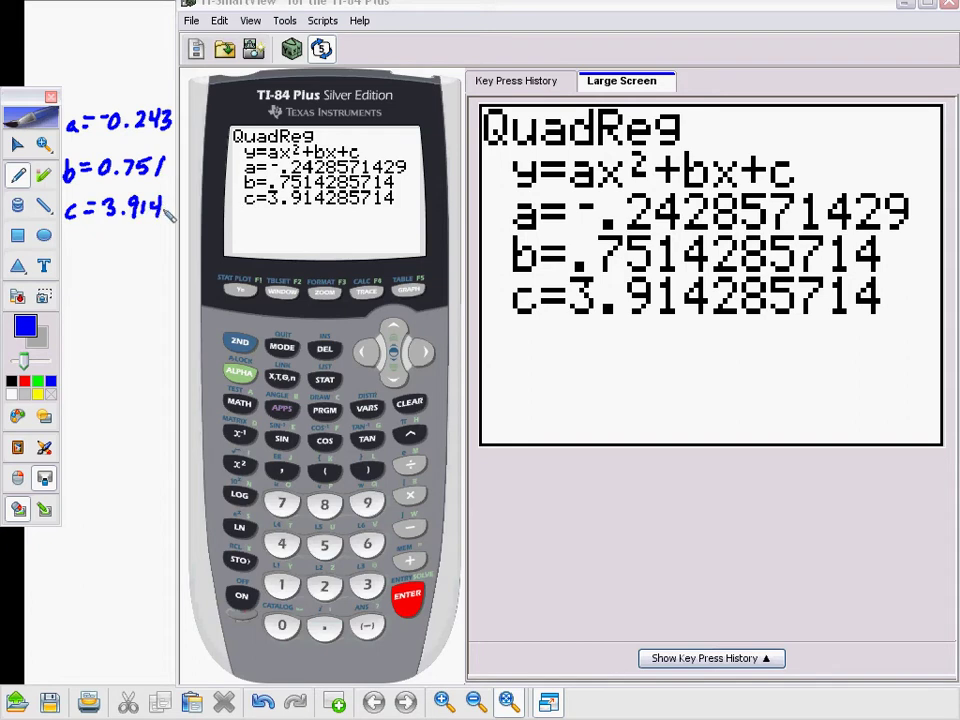
# Step: Open the equation editor and enter the quadratic term -0.243X² in Y1
pyautogui.click(240, 290)
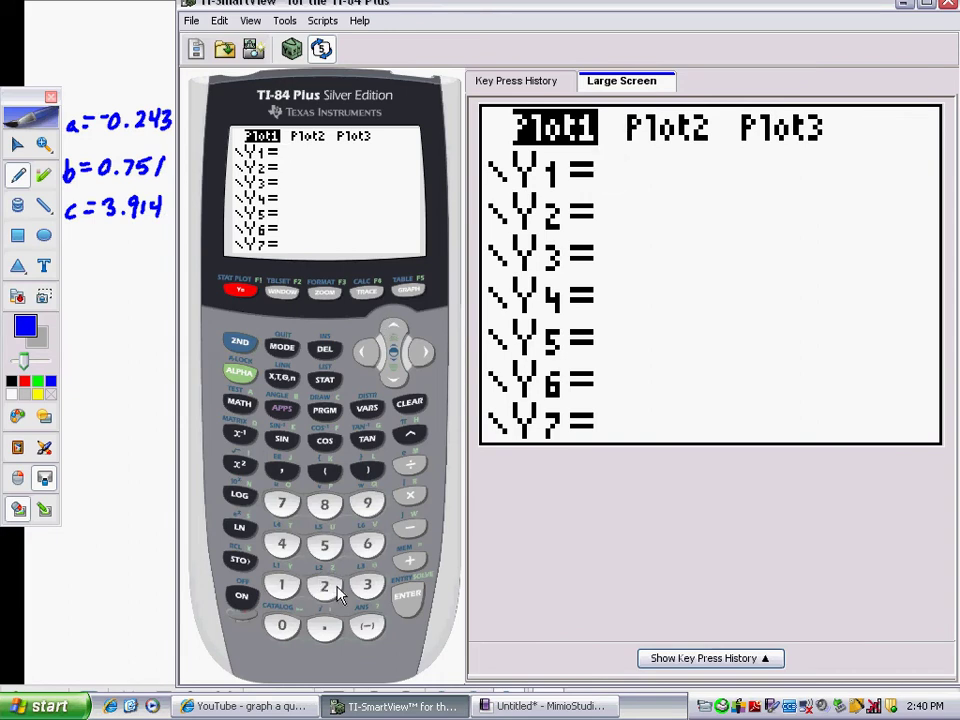
pyautogui.click(368, 627)
pyautogui.click(282, 626)
pyautogui.click(325, 627)
pyautogui.click(325, 588)
pyautogui.click(281, 543)
pyautogui.click(367, 585)
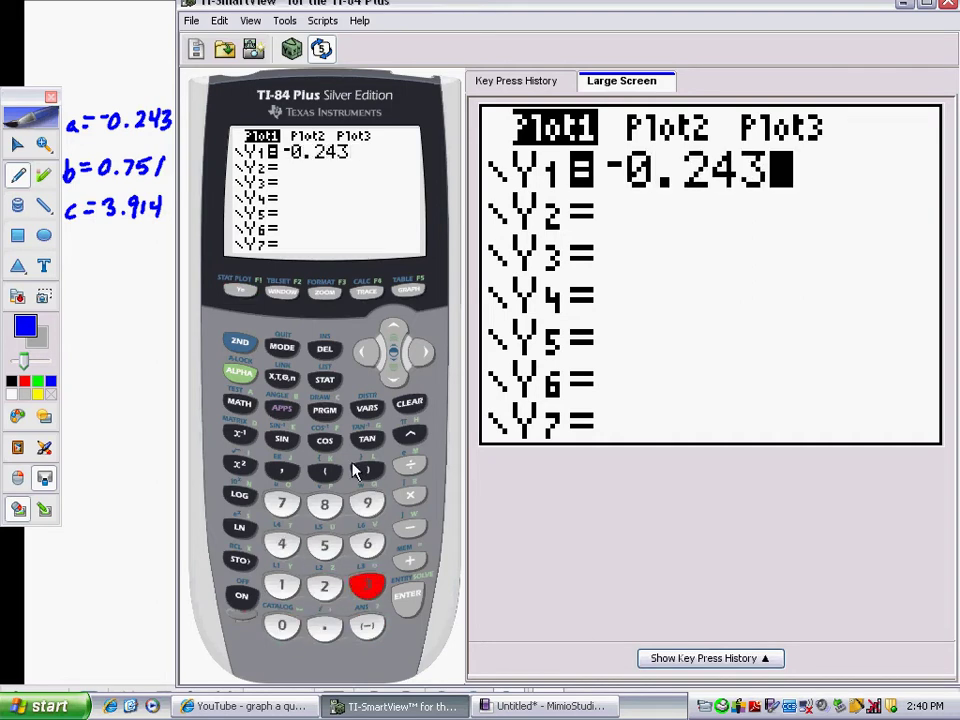
pyautogui.click(282, 378)
pyautogui.click(240, 465)
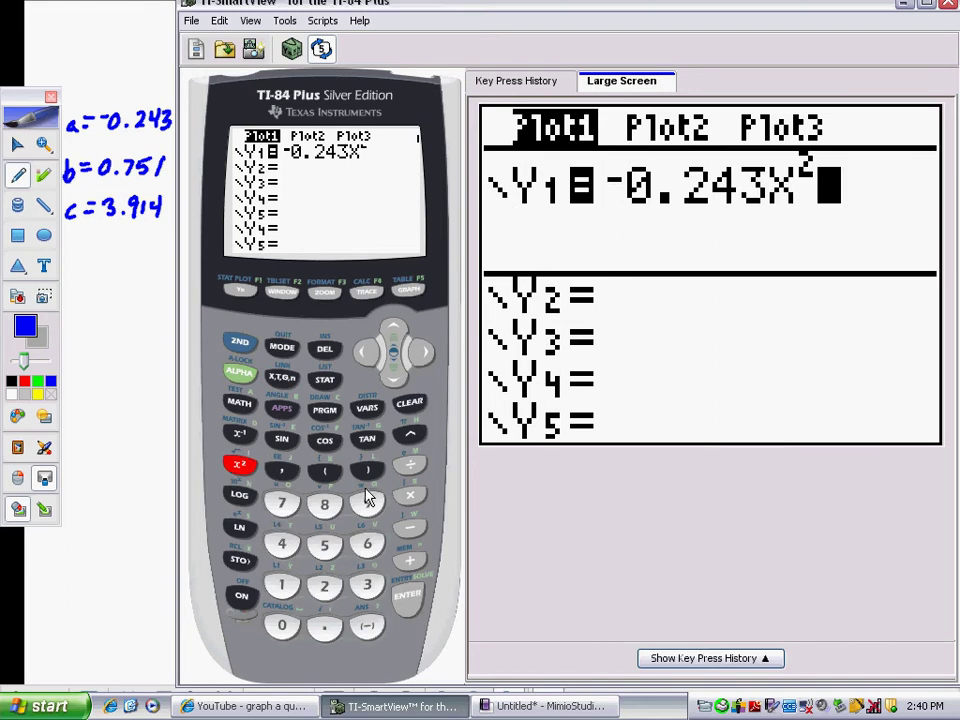
# Step: Add the linear term +0.751X to the Y1 equation
pyautogui.click(418, 565)
pyautogui.click(283, 627)
pyautogui.click(324, 627)
pyautogui.click(282, 503)
pyautogui.click(324, 544)
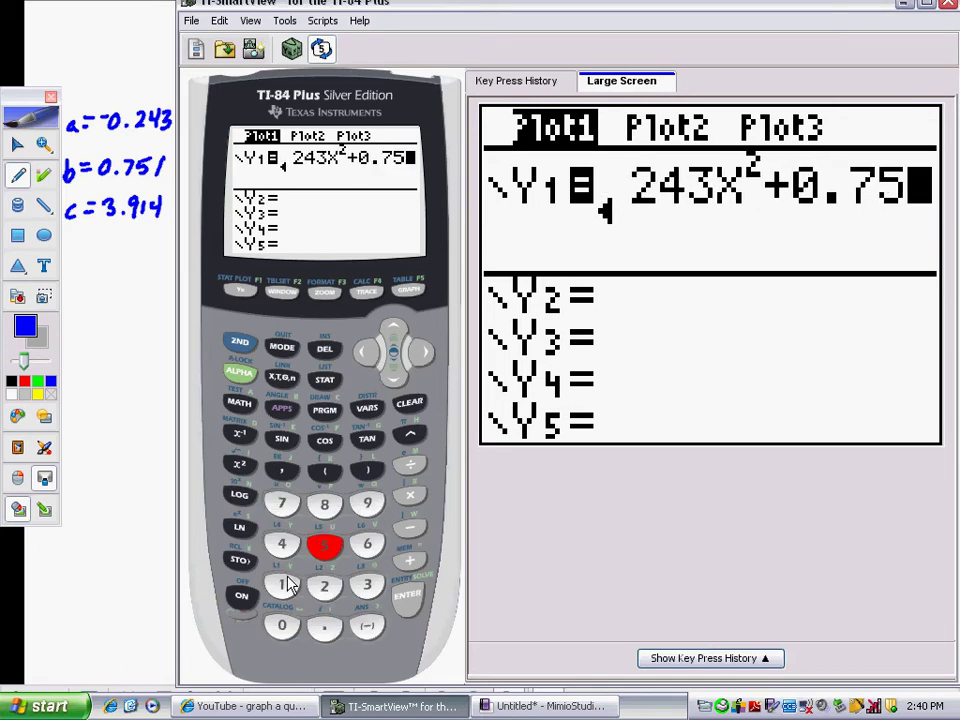
pyautogui.click(282, 585)
pyautogui.click(284, 379)
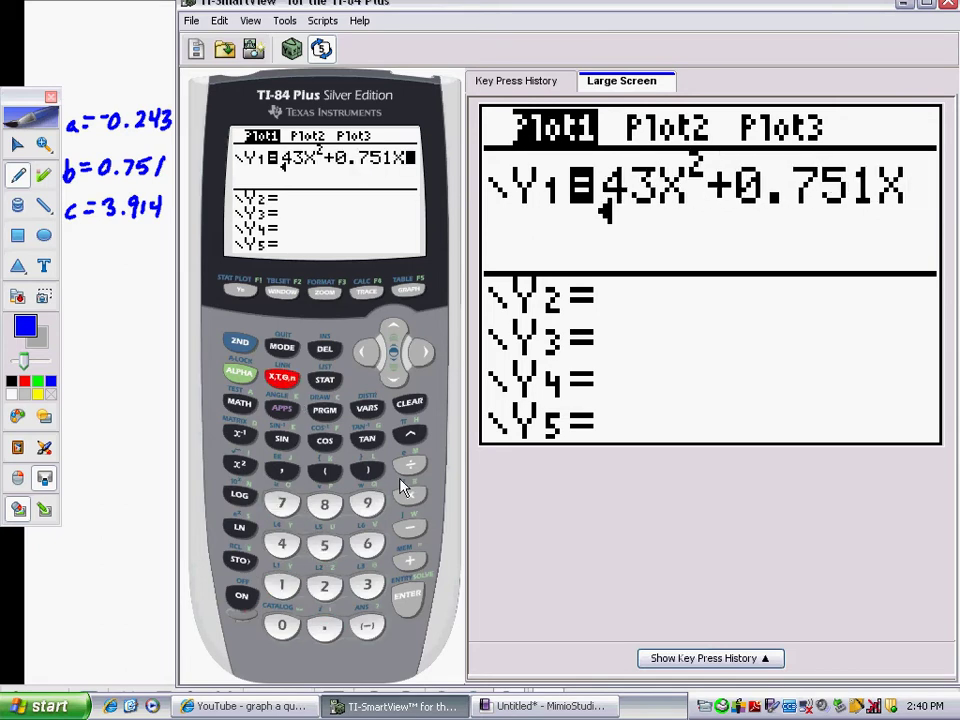
# Step: Complete Y1 with the constant +3.914 and graph the parabola over the scatter plot
pyautogui.click(409, 560)
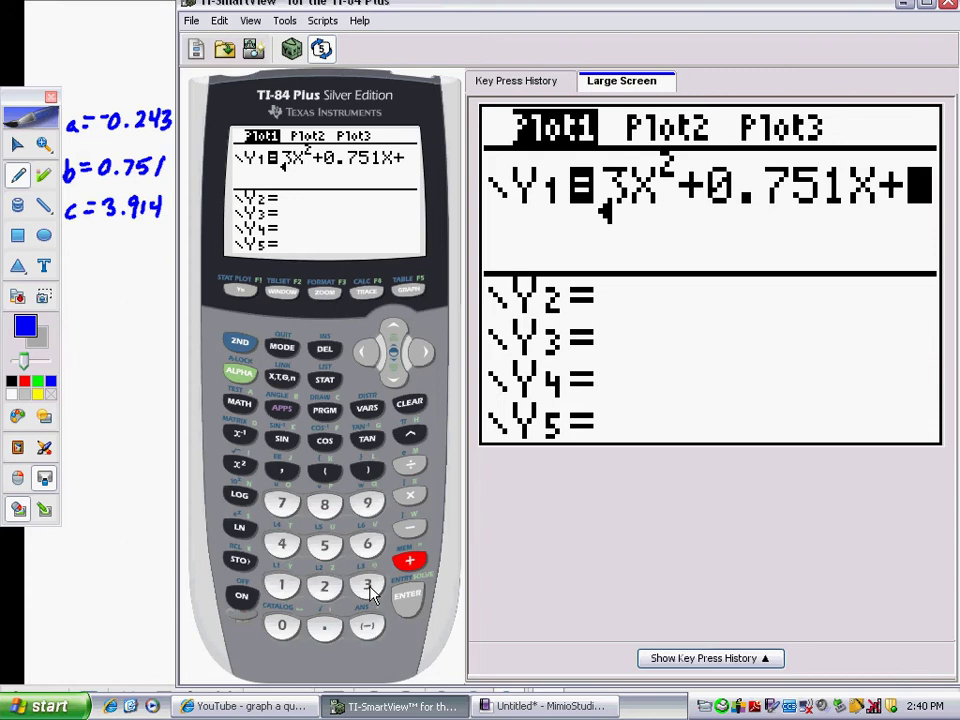
pyautogui.click(368, 587)
pyautogui.click(324, 627)
pyautogui.click(367, 503)
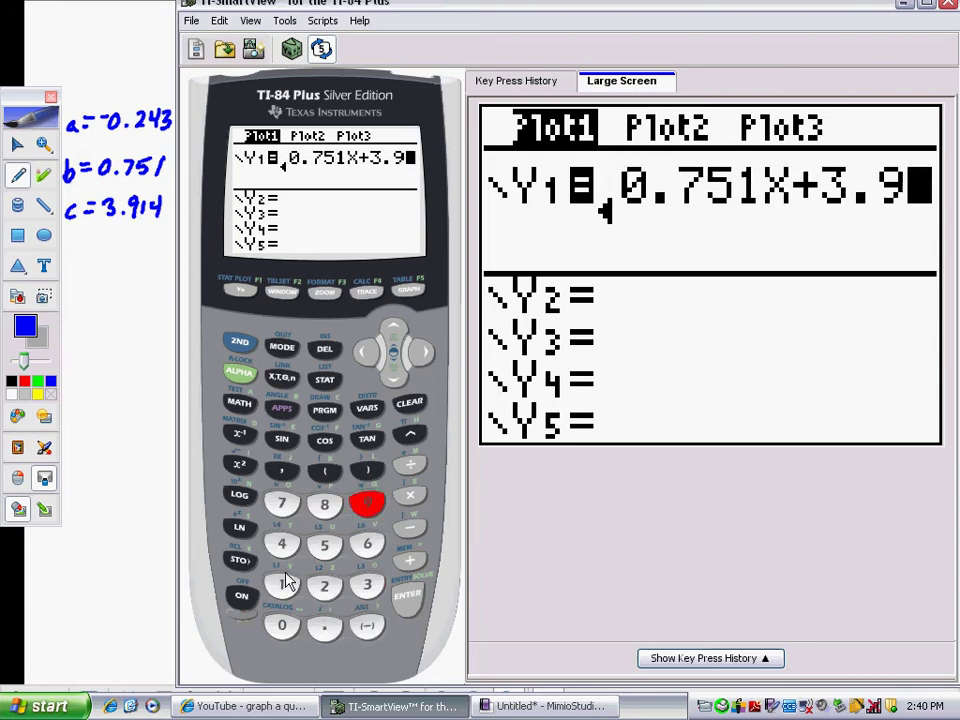
pyautogui.click(282, 585)
pyautogui.click(282, 544)
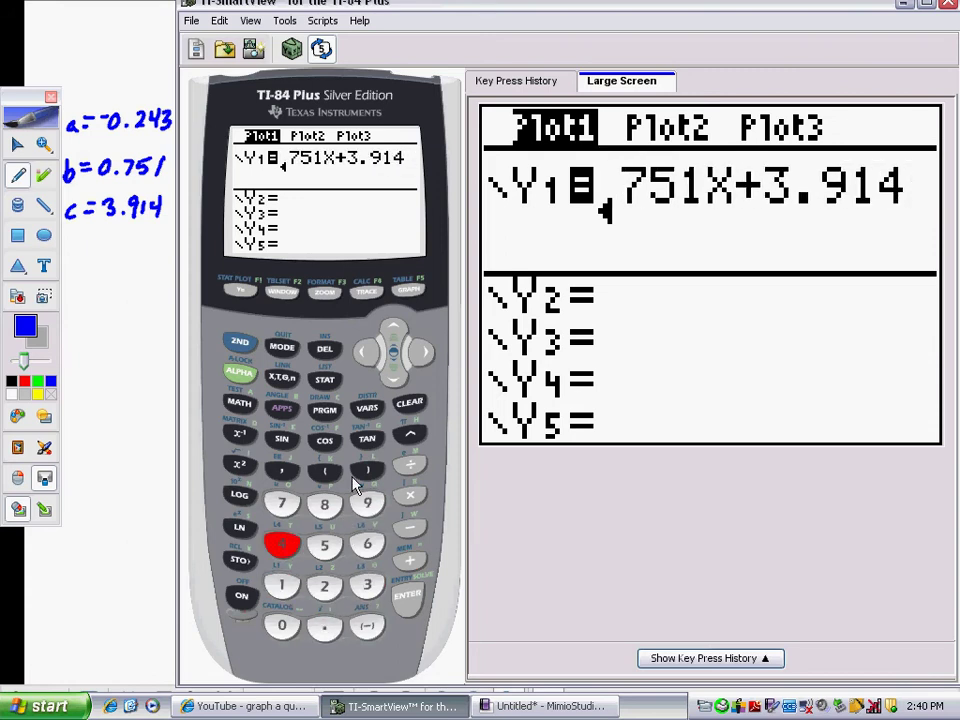
pyautogui.click(410, 291)
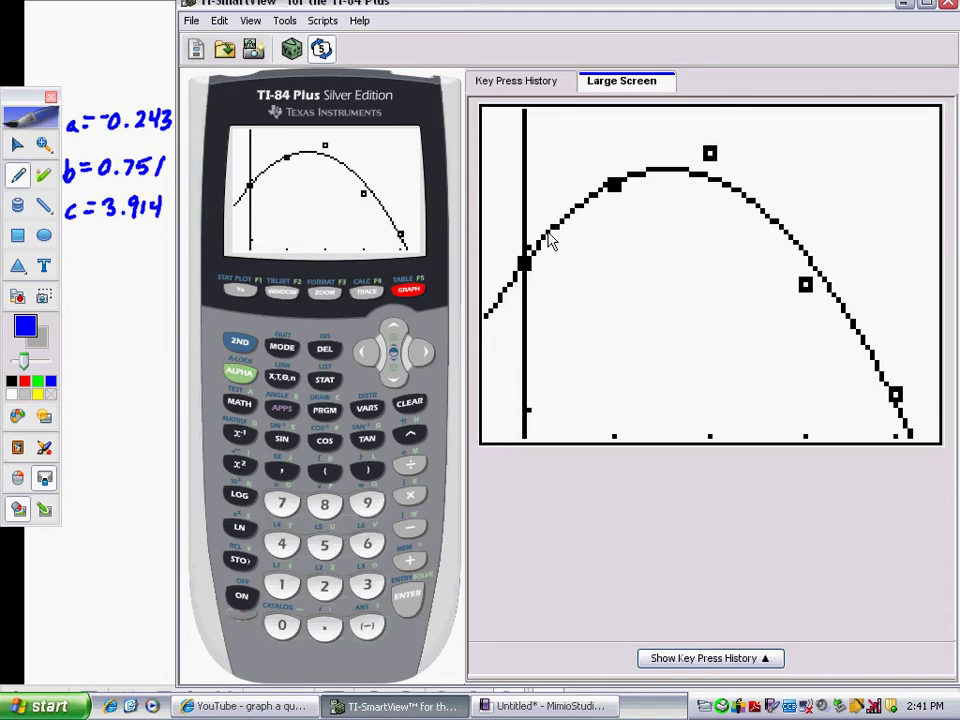
# Step: Trace the scatter plot points from X=0 to the data point at X=2
pyautogui.click(368, 294)
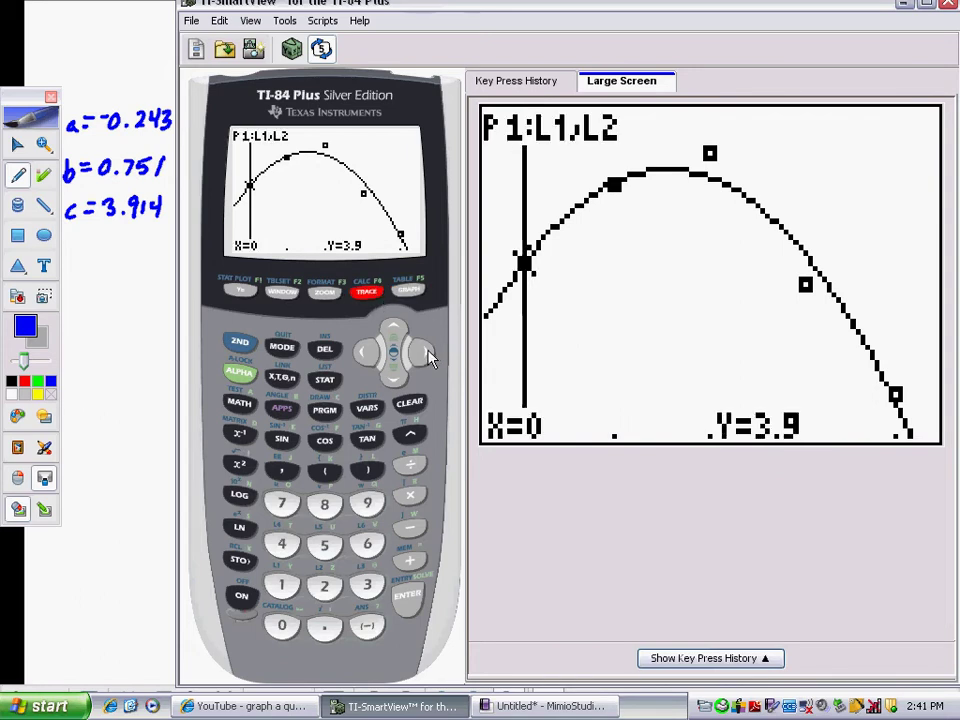
pyautogui.click(422, 352)
pyautogui.click(422, 352)
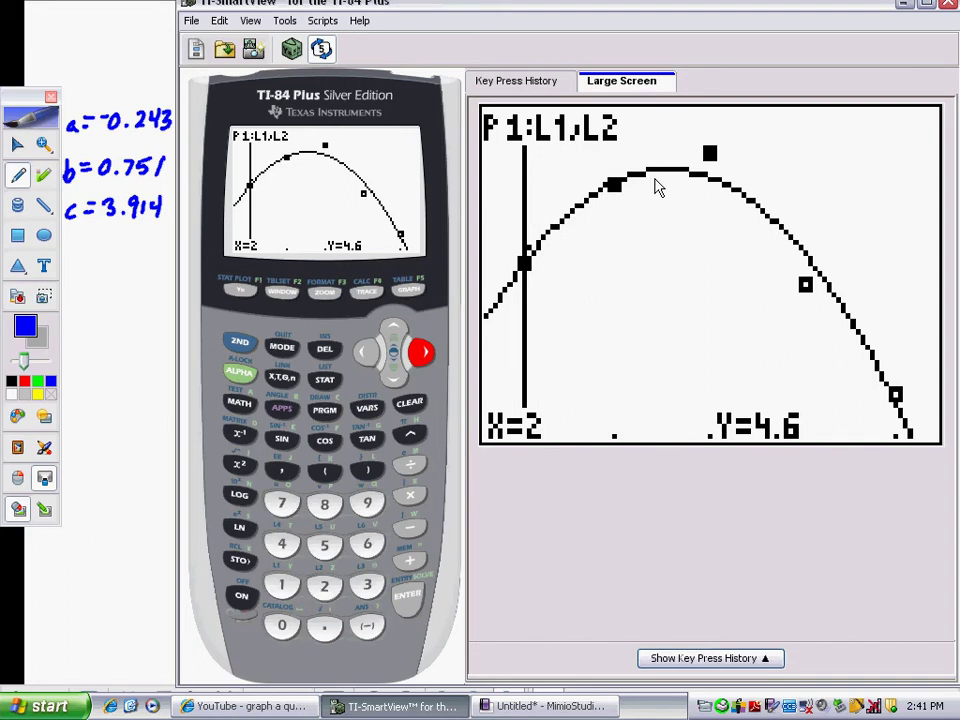
# Step: Switch the trace from the scatter plot to the Y1 parabola and move along the curve to about X=0.5
pyautogui.click(395, 384)
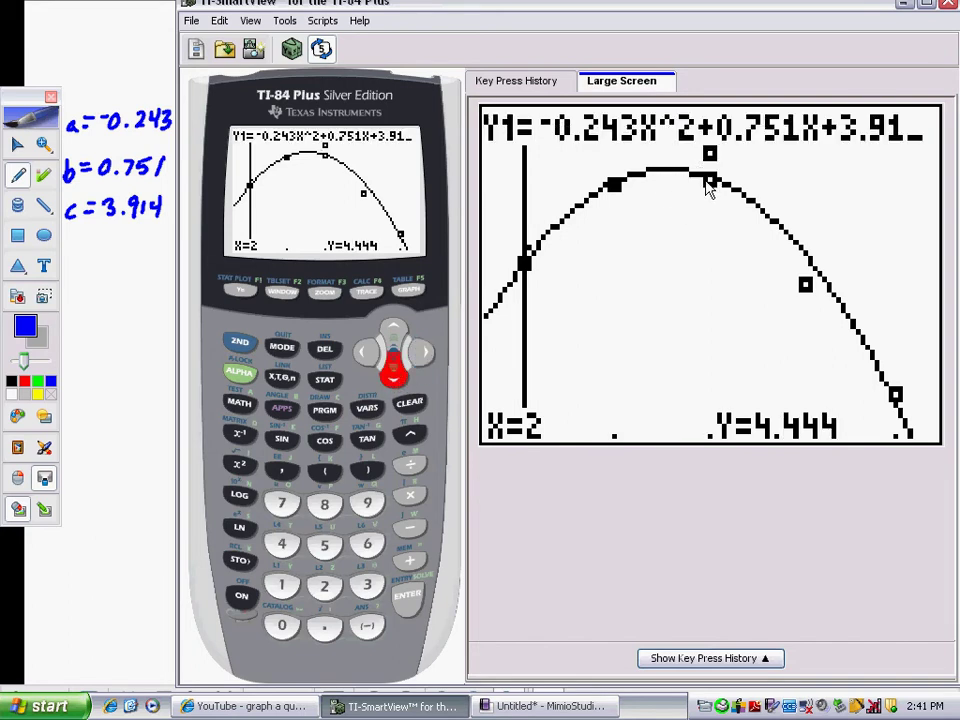
pyautogui.click(366, 352)
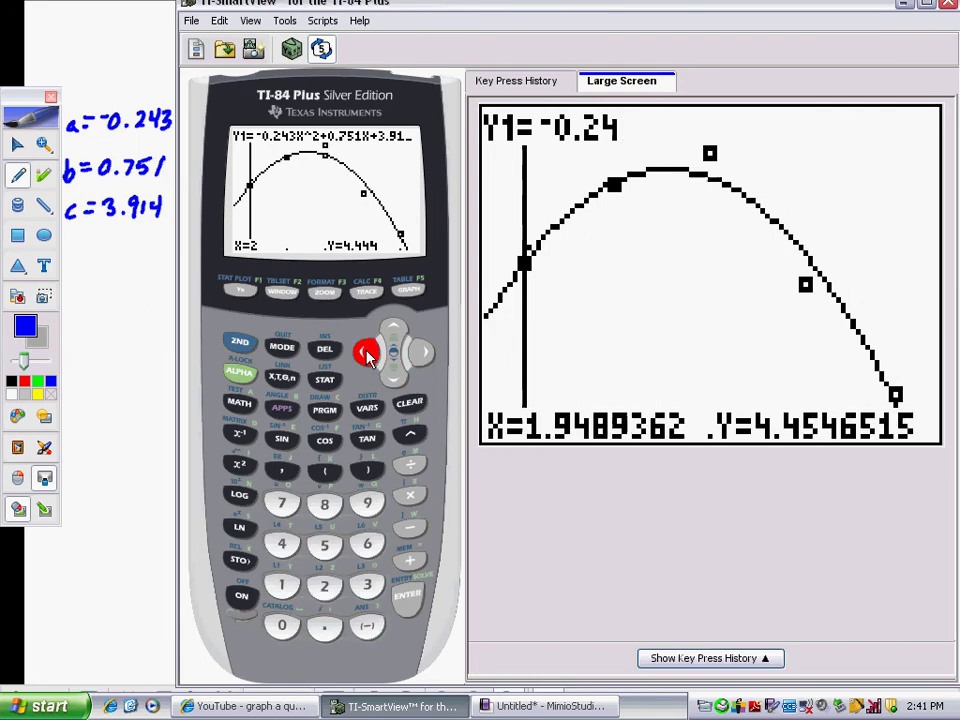
pyautogui.click(366, 354)
pyautogui.click(366, 354)
pyautogui.click(366, 354)
pyautogui.click(366, 354)
pyautogui.click(366, 354)
pyautogui.click(366, 354)
pyautogui.click(366, 354)
pyautogui.click(366, 354)
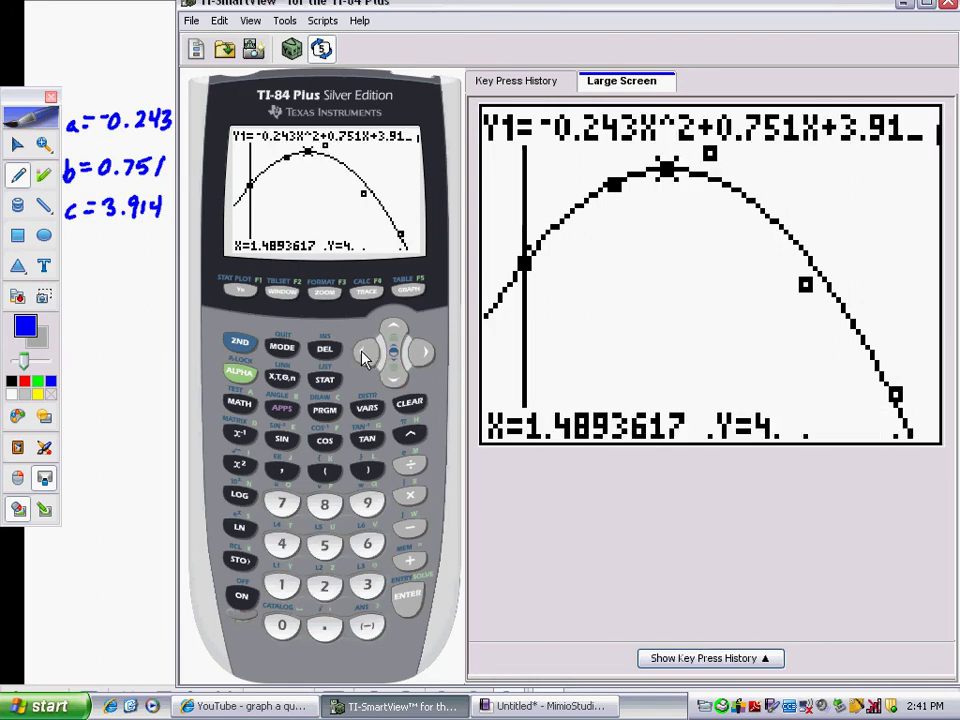
pyautogui.click(366, 354)
pyautogui.click(366, 354)
pyautogui.click(366, 354)
pyautogui.click(366, 354)
pyautogui.click(366, 354)
pyautogui.click(366, 354)
pyautogui.click(366, 354)
pyautogui.click(364, 356)
pyautogui.click(364, 356)
pyautogui.click(364, 356)
pyautogui.click(364, 356)
pyautogui.click(364, 356)
pyautogui.click(364, 356)
pyautogui.click(364, 356)
pyautogui.click(357, 363)
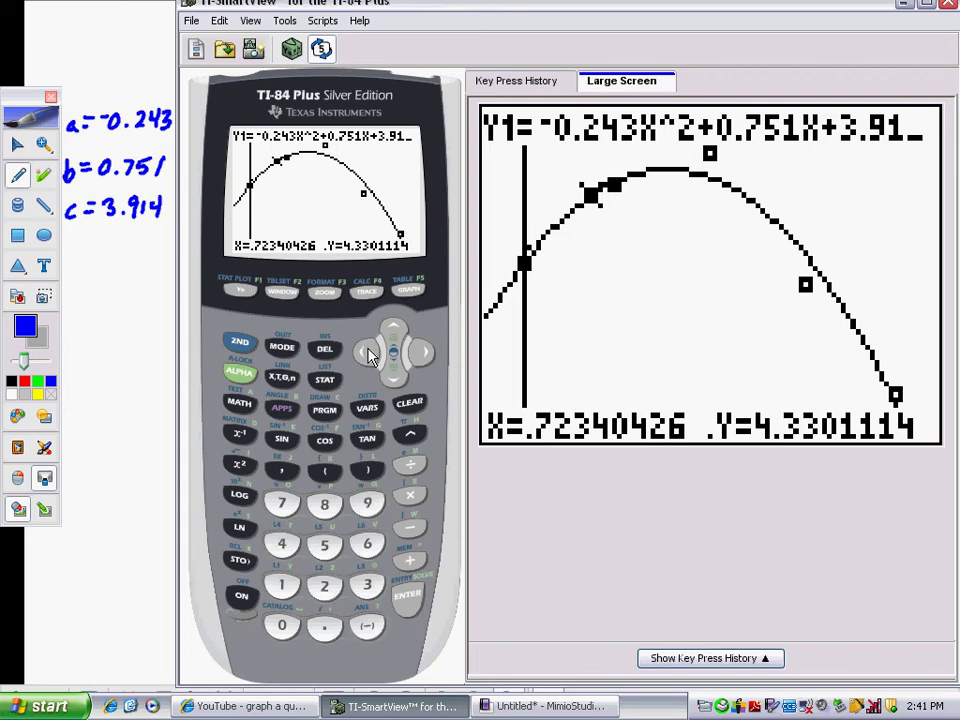
pyautogui.click(367, 355)
pyautogui.click(367, 355)
pyautogui.click(367, 355)
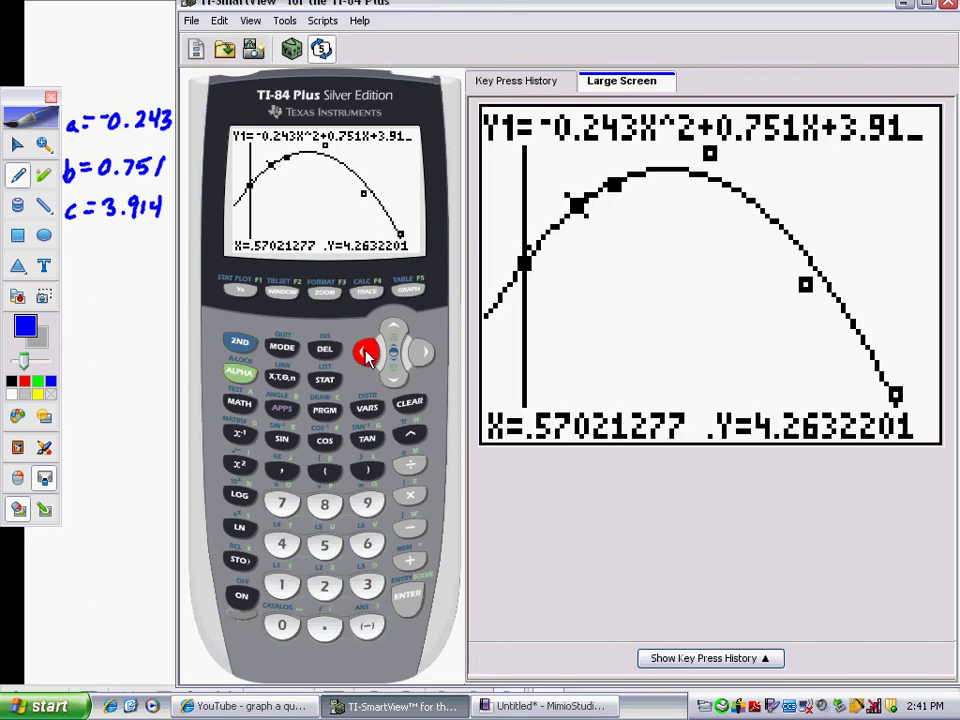
pyautogui.click(367, 357)
pyautogui.click(368, 352)
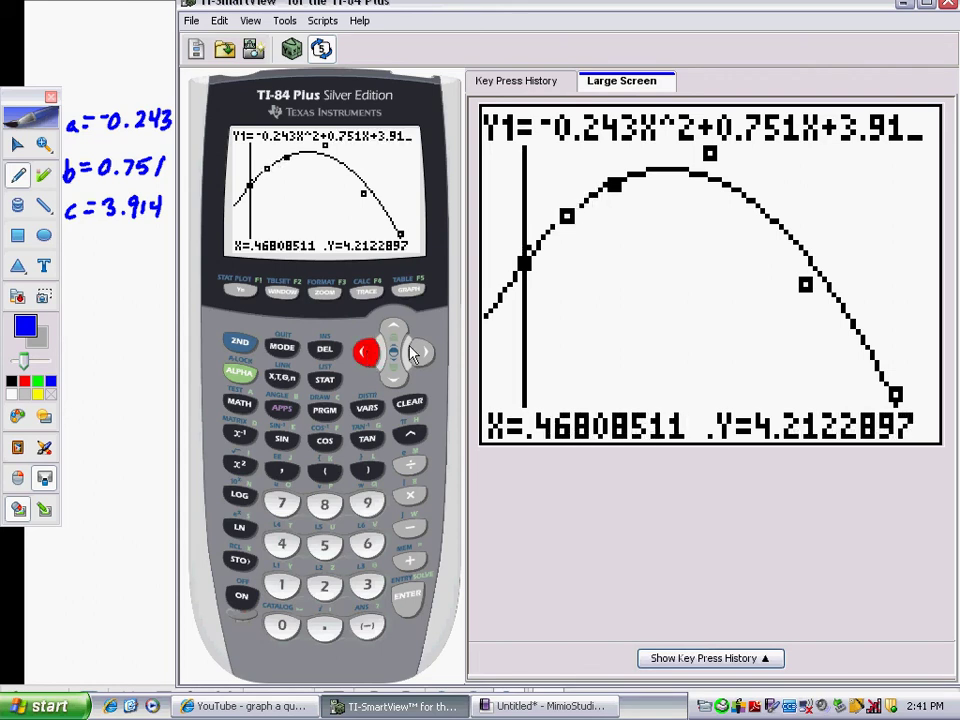
pyautogui.click(424, 352)
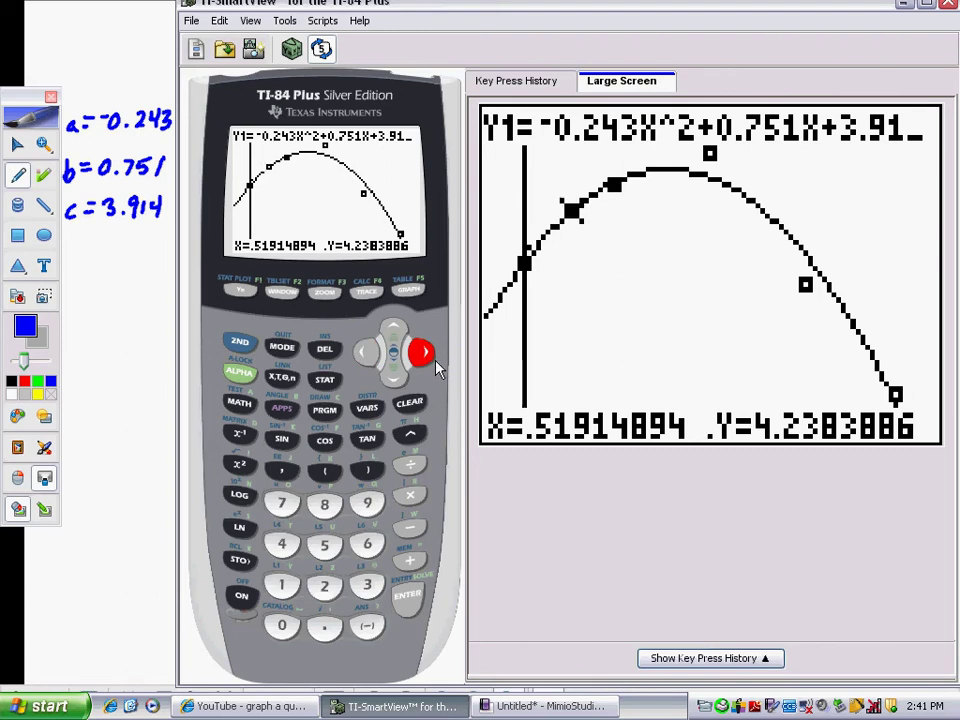
# Step: Place the trace cursor on Y1 at exactly X=0.5
pyautogui.click(324, 626)
pyautogui.click(324, 545)
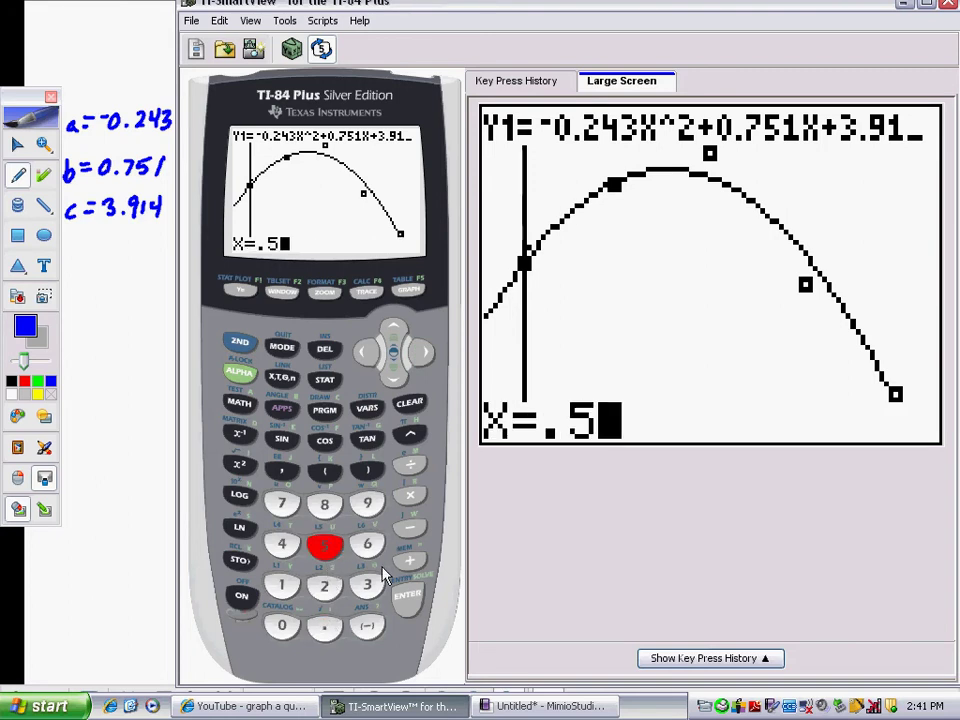
pyautogui.click(407, 600)
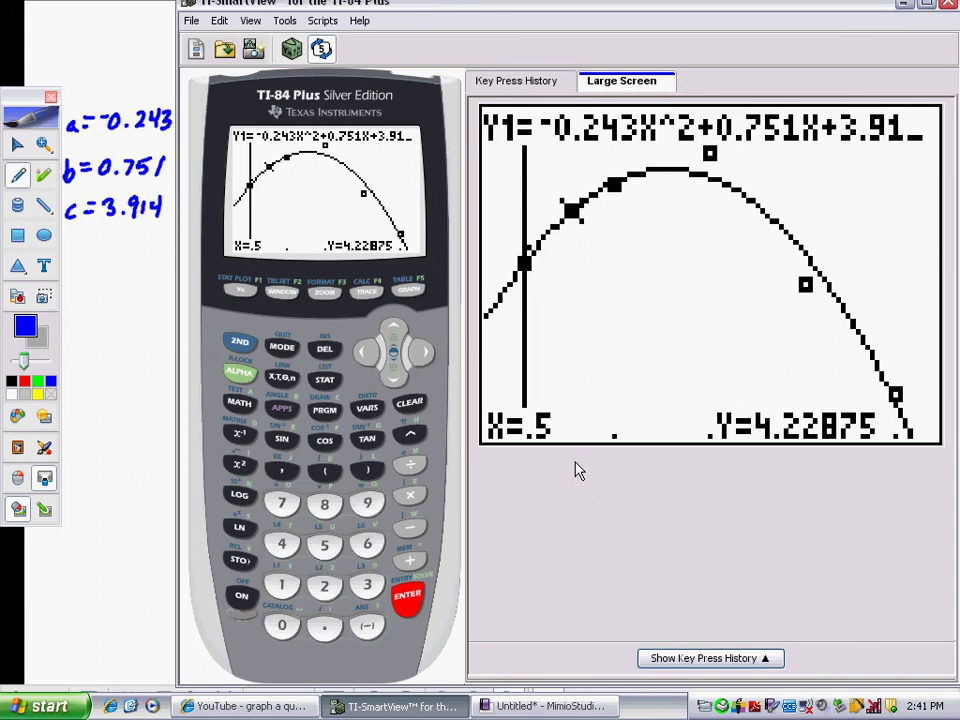
# Step: Evaluate Y1 at X=0.5 using the value calculation
pyautogui.click(243, 347)
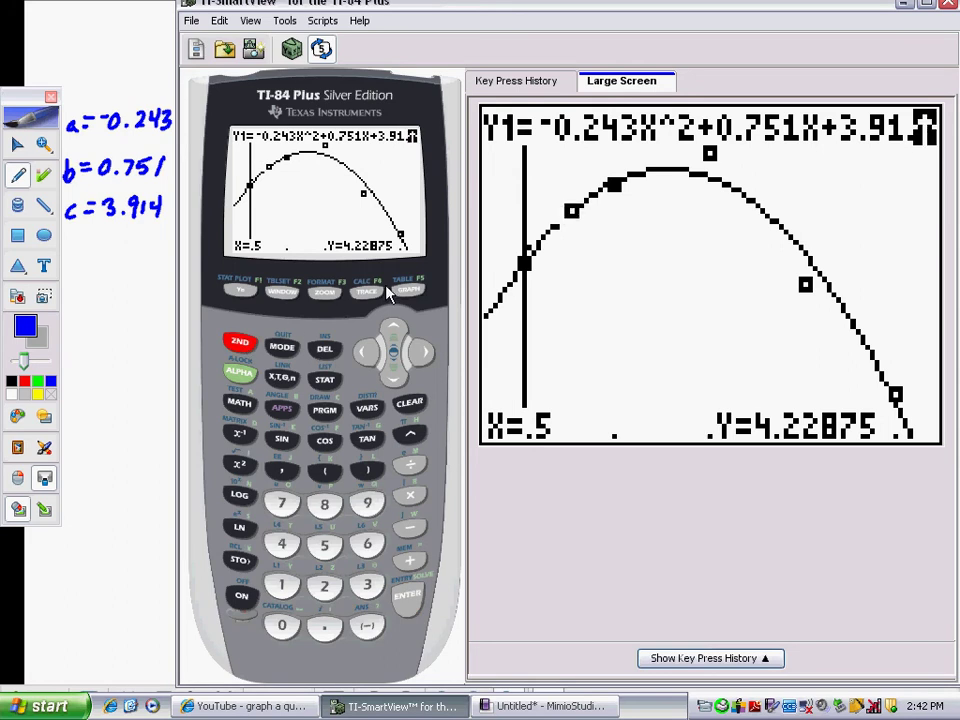
pyautogui.click(372, 293)
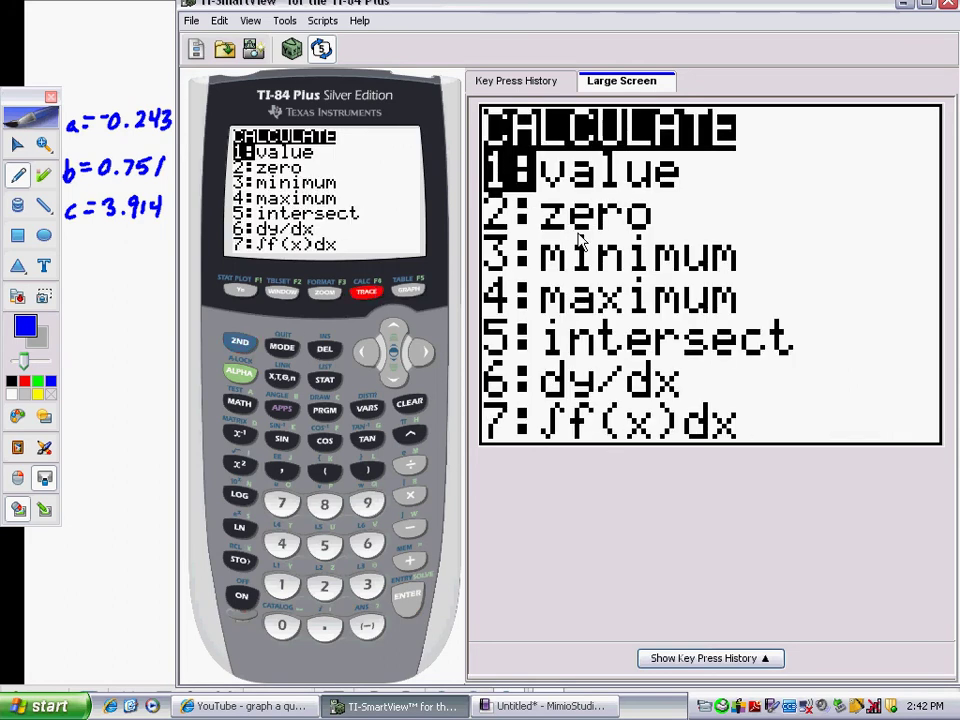
pyautogui.click(406, 598)
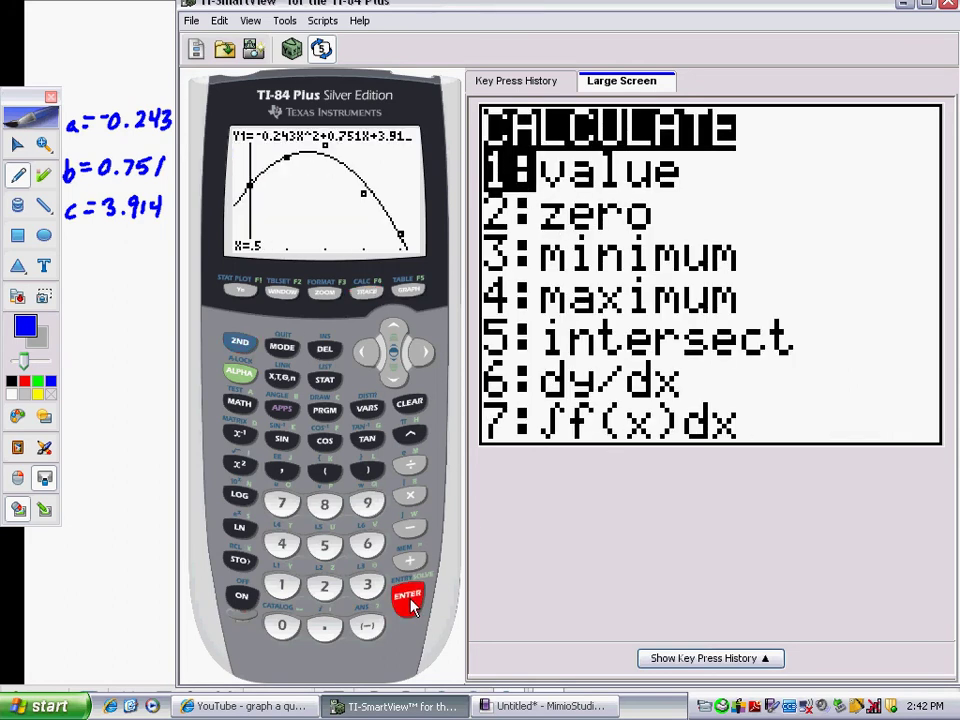
pyautogui.click(325, 630)
pyautogui.click(324, 545)
pyautogui.click(407, 597)
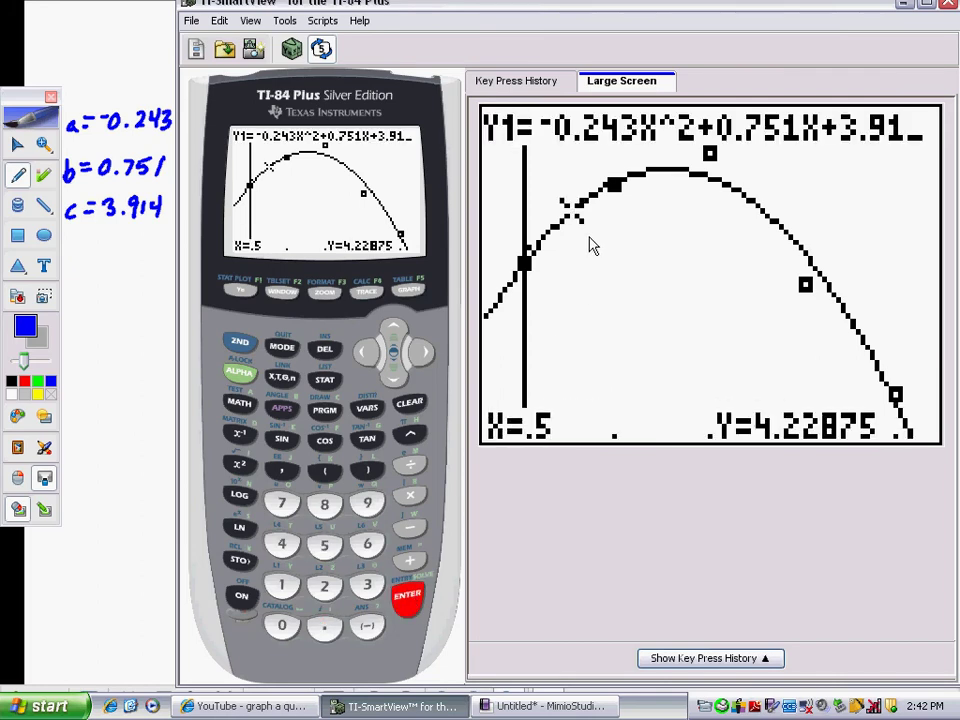
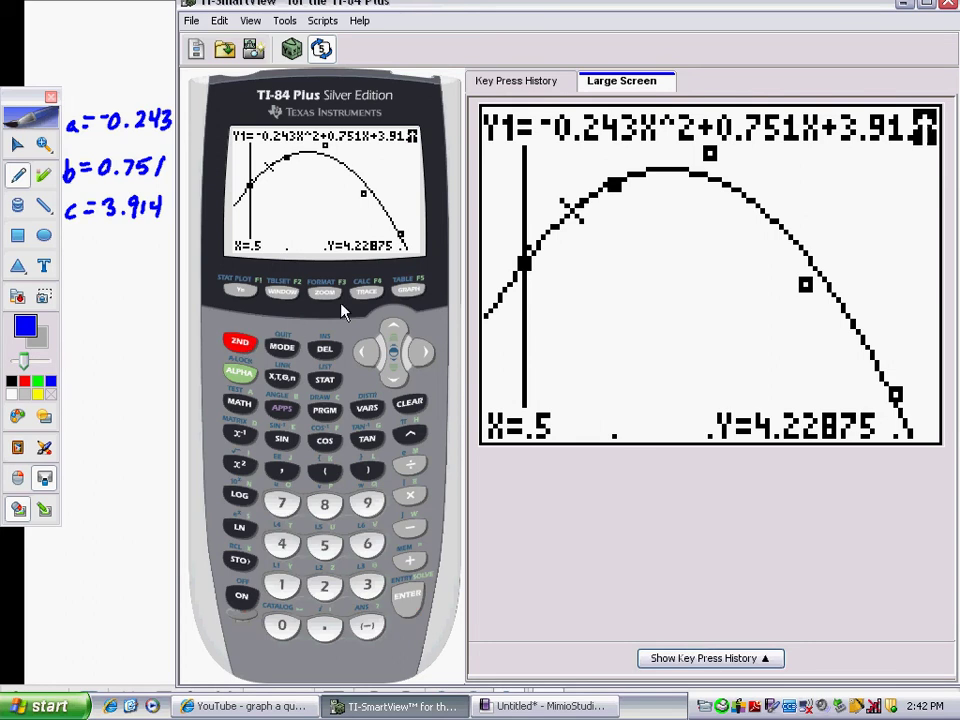
# Step: Start a maximum calculation on Y1 with left bound 0.5 and right bound 2.5
pyautogui.click(367, 291)
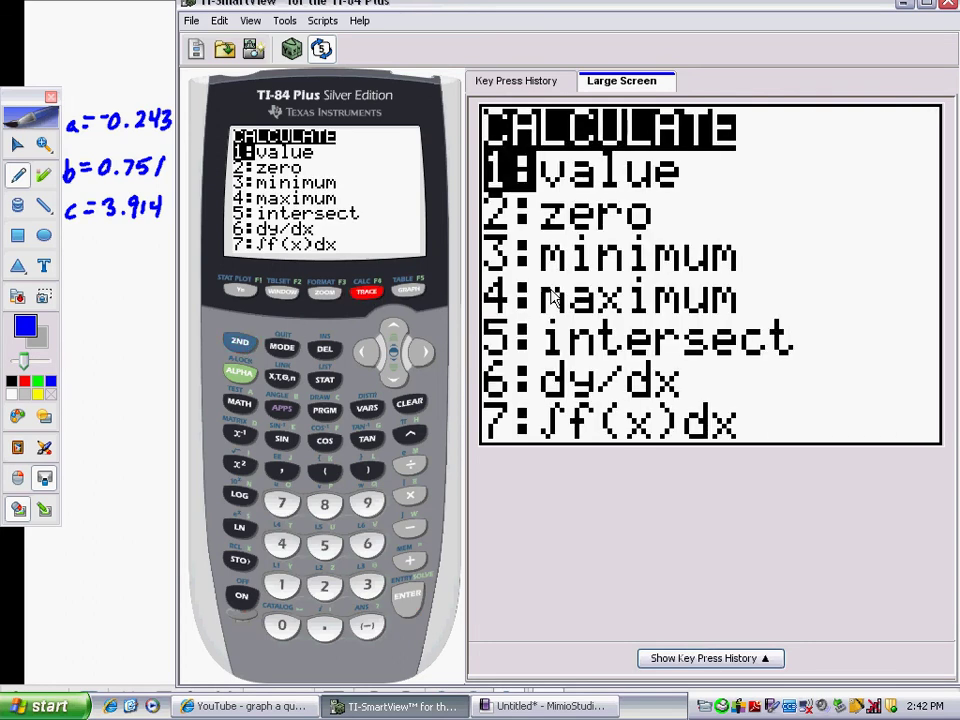
pyautogui.click(283, 546)
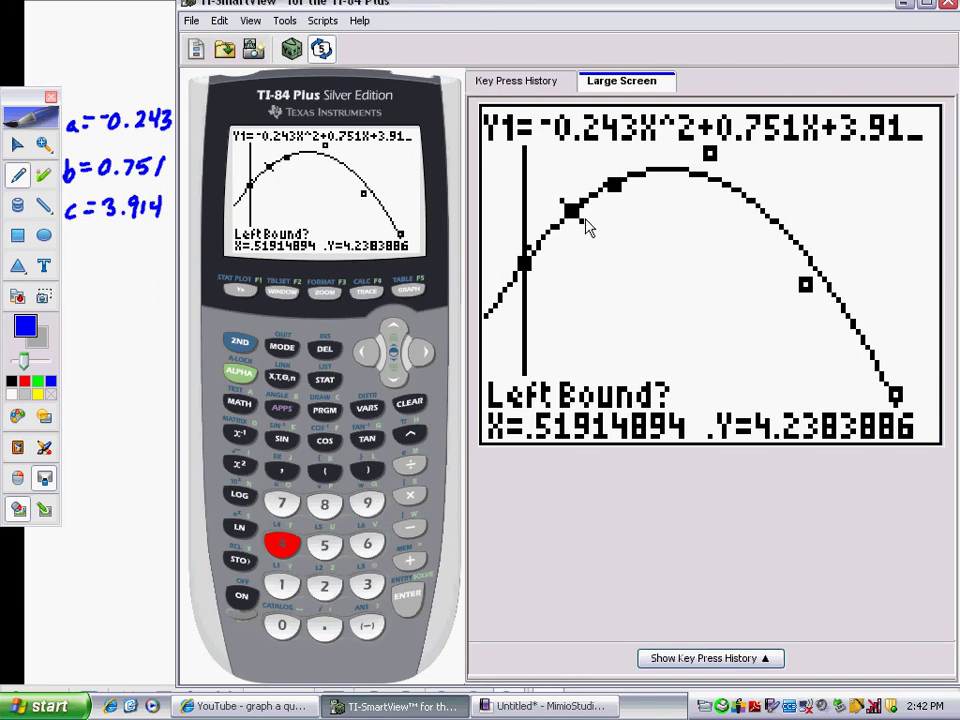
pyautogui.click(325, 627)
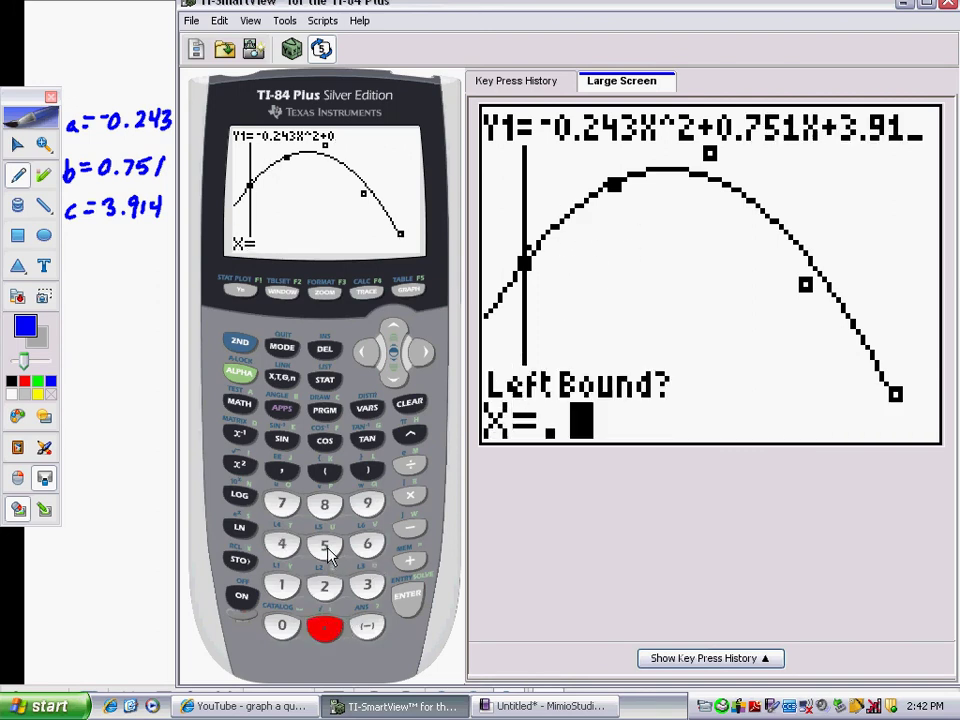
pyautogui.click(323, 545)
pyautogui.click(407, 598)
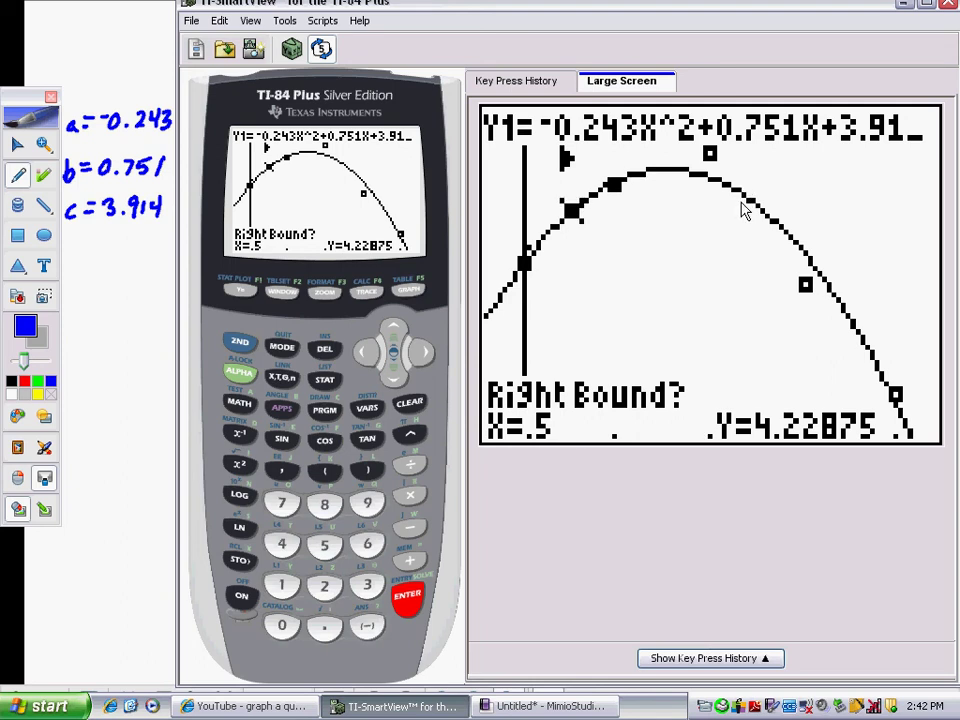
pyautogui.click(325, 588)
pyautogui.click(324, 626)
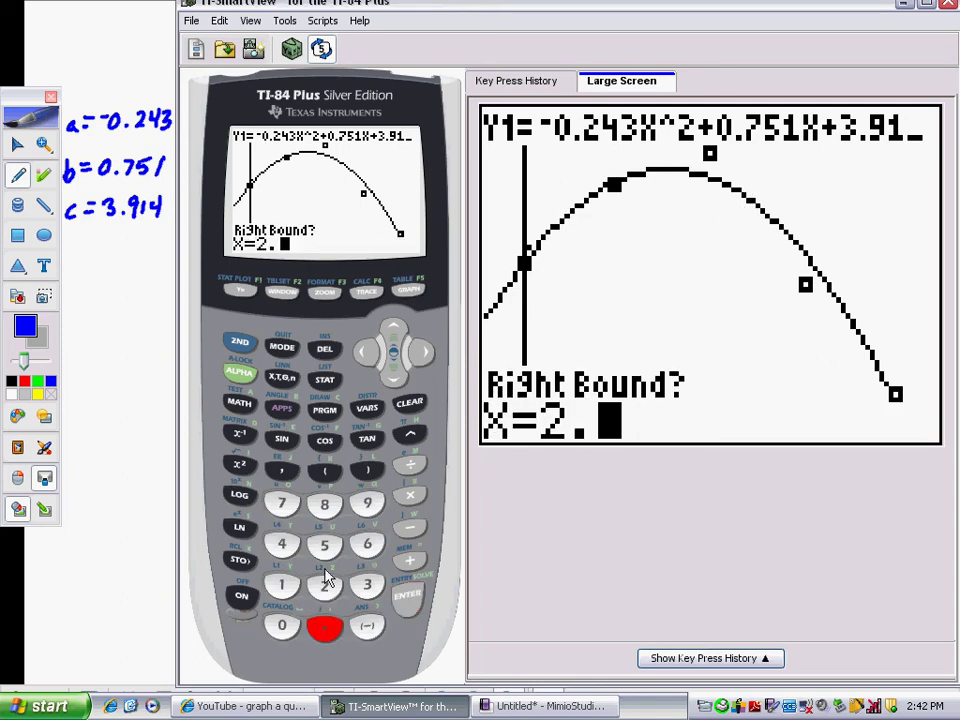
pyautogui.click(324, 545)
pyautogui.click(406, 597)
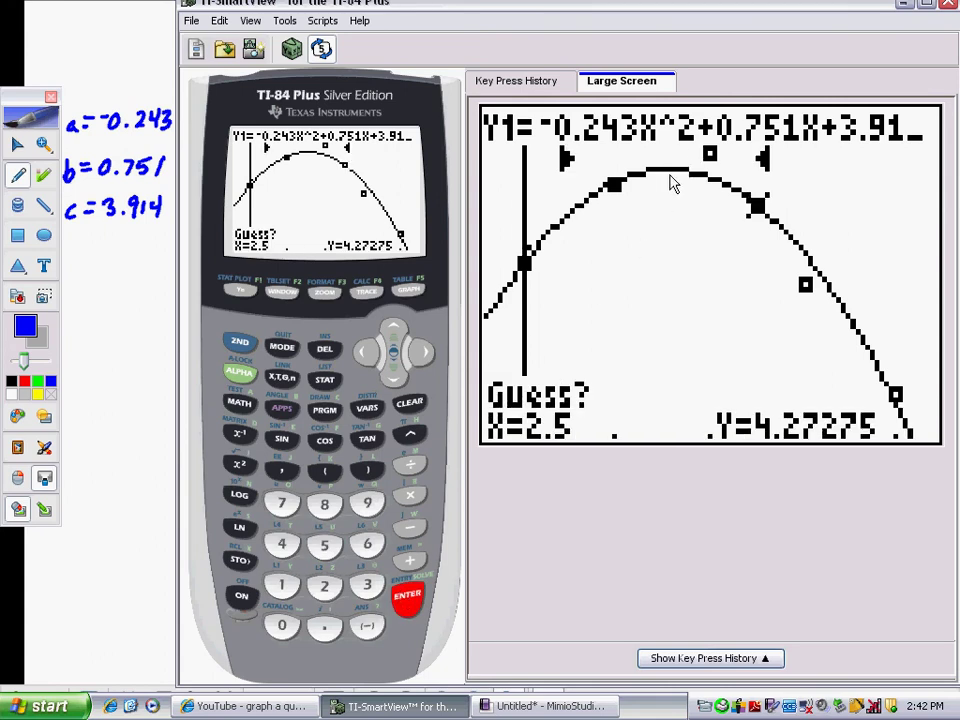
# Step: Enter 1.5 as the guess and calculate the parabola's maximum
pyautogui.click(281, 585)
pyautogui.click(324, 626)
pyautogui.click(324, 545)
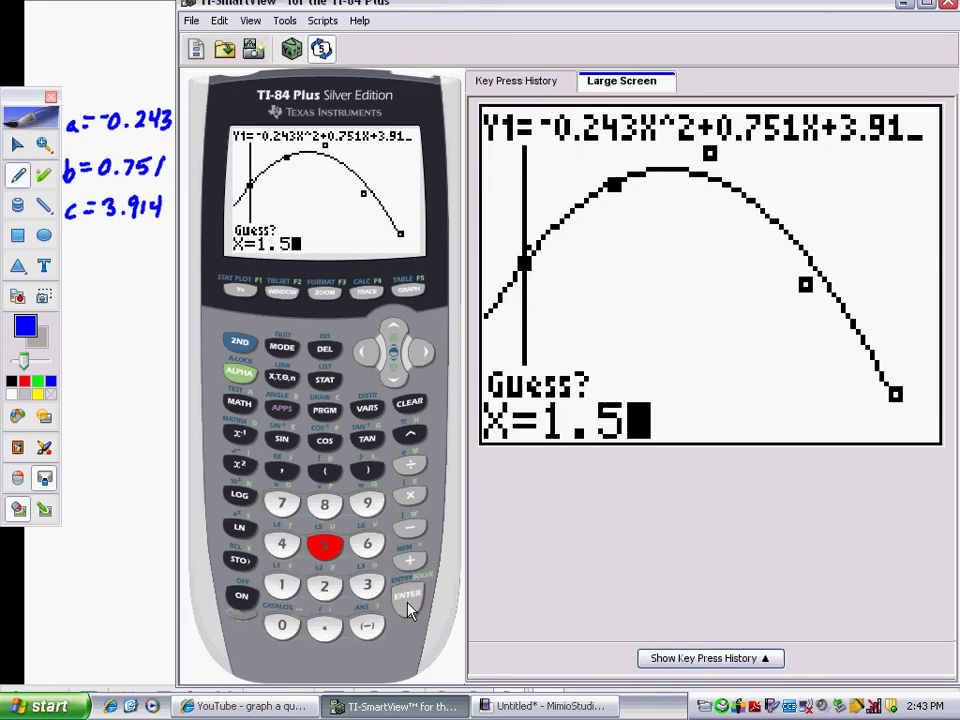
pyautogui.click(408, 597)
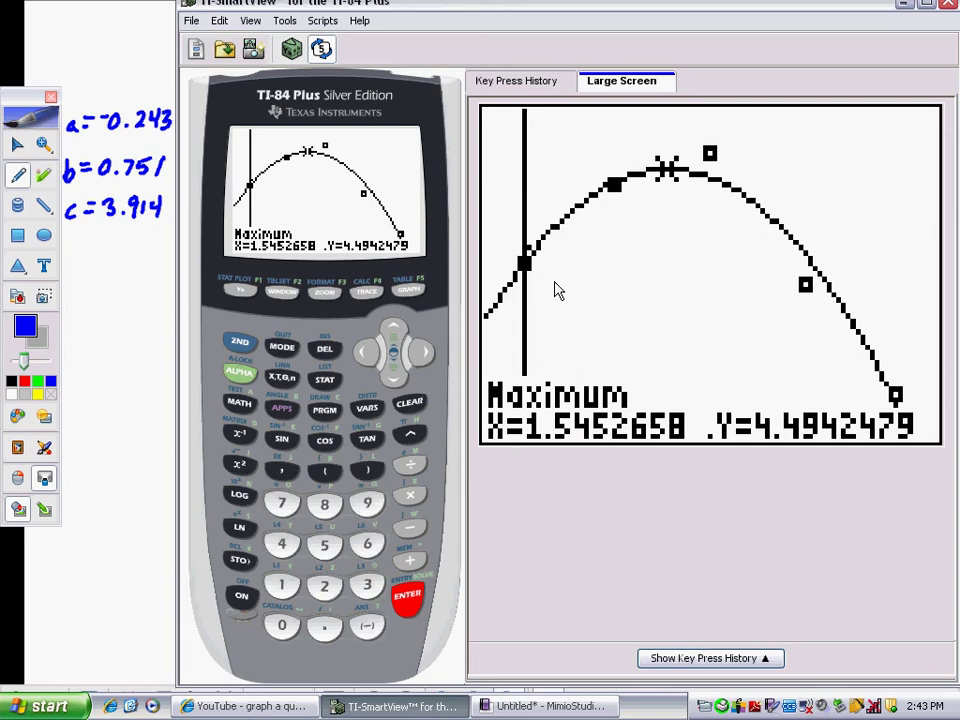
# Step: Review the Y1 equation, regraph it, and set the graph window to ZStandard
pyautogui.click(241, 292)
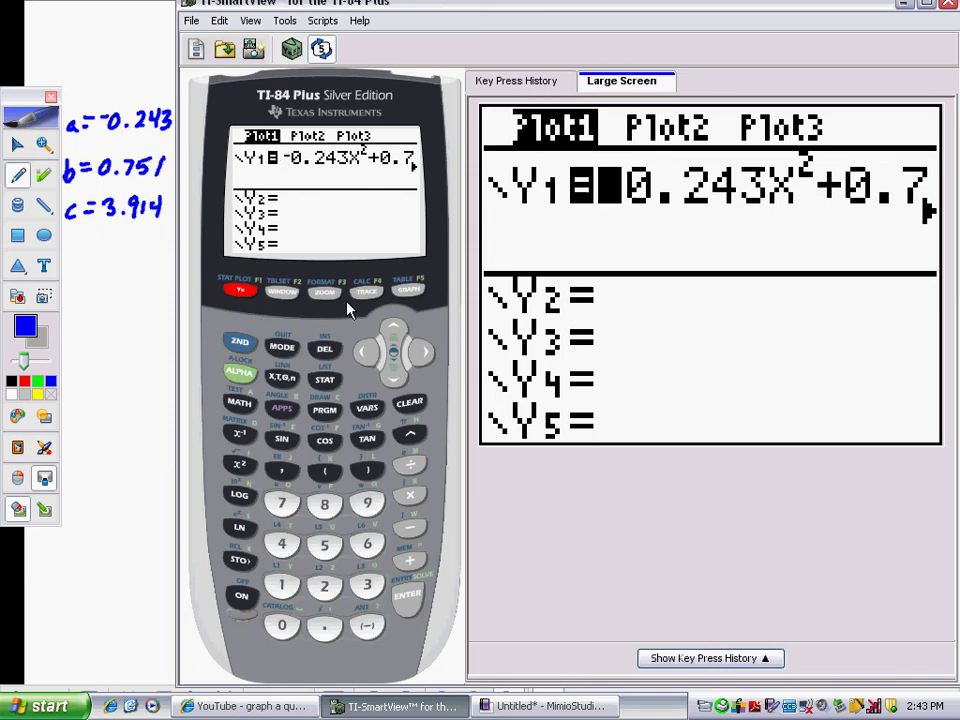
pyautogui.click(408, 290)
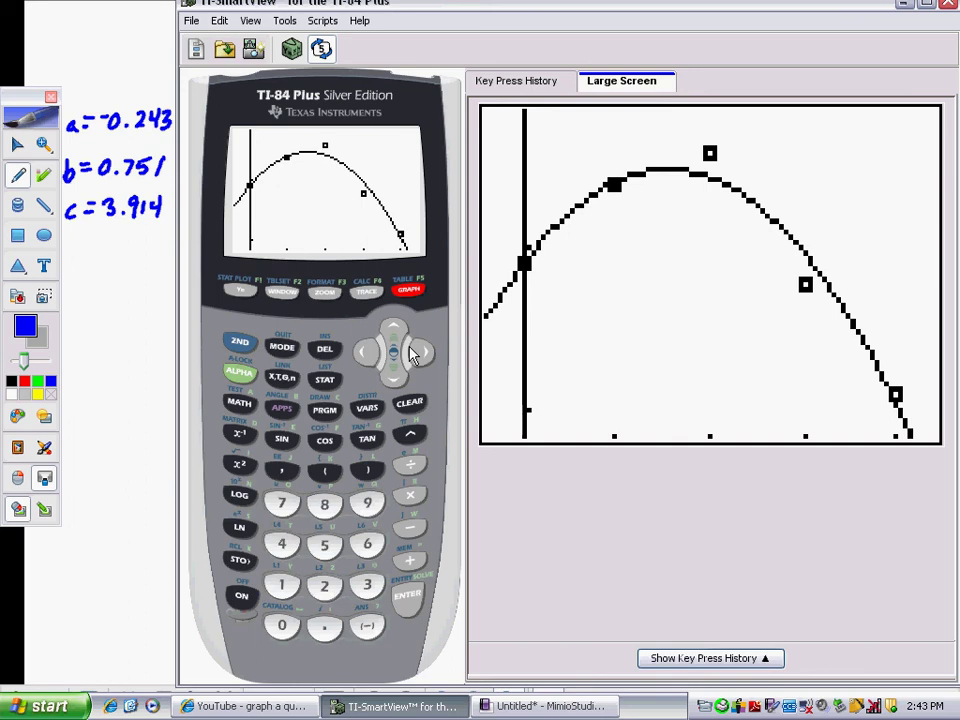
pyautogui.click(326, 296)
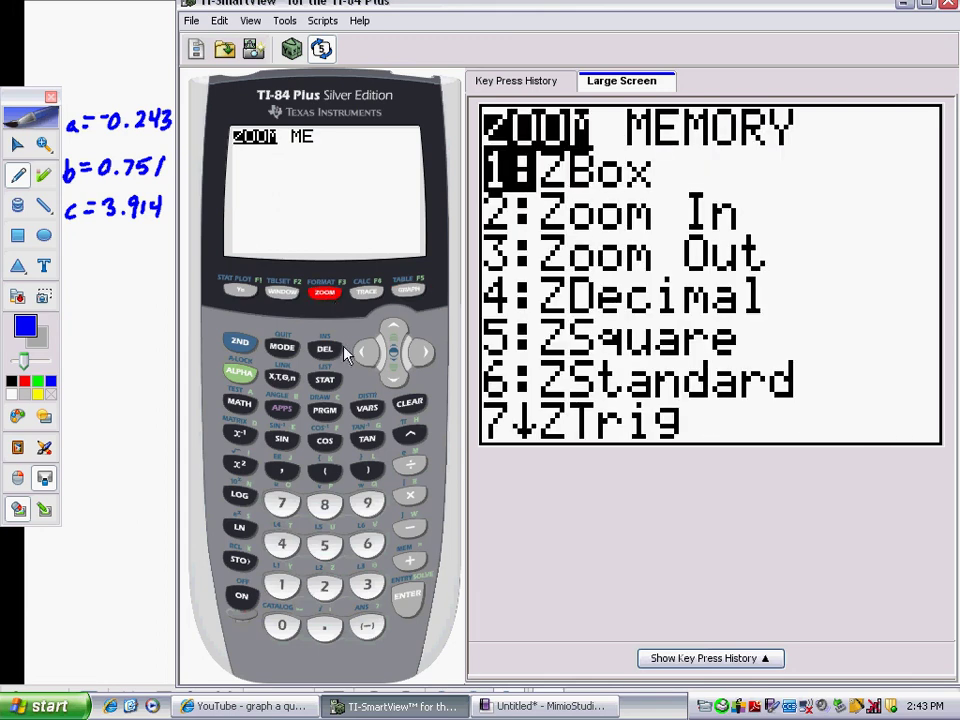
pyautogui.click(366, 545)
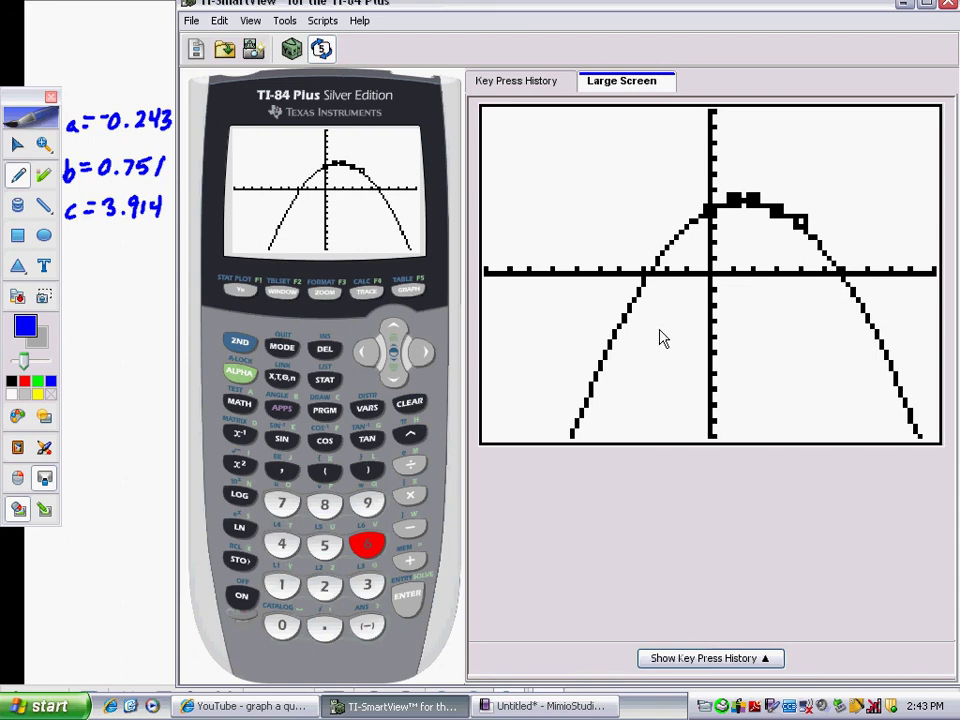
# Step: Start a zero calculation for the parabola's negative x-intercept with left bound -4
pyautogui.click(240, 343)
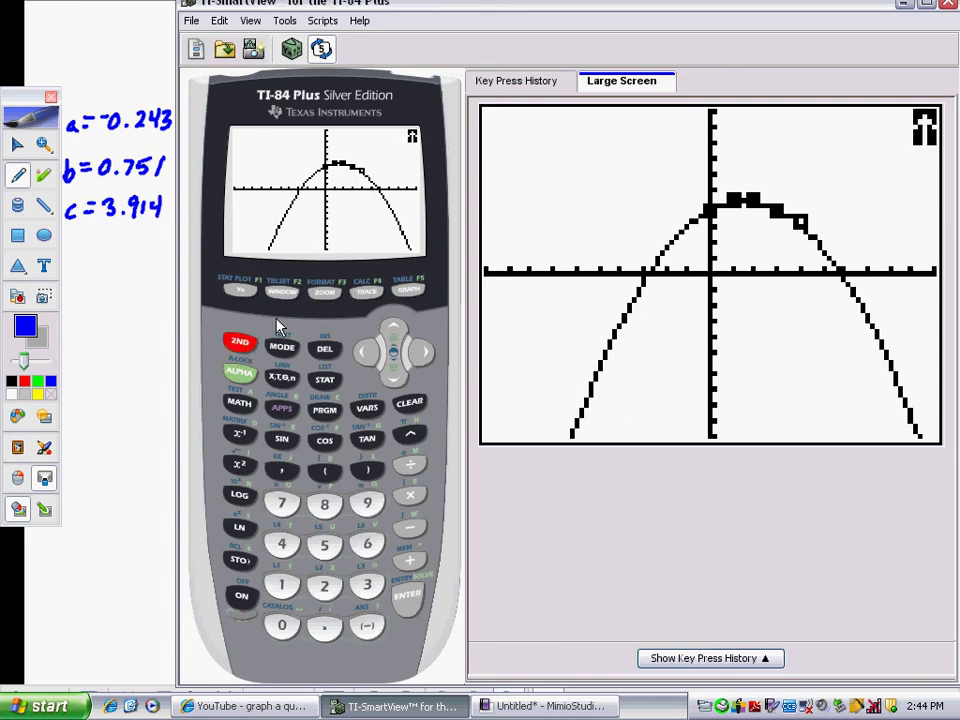
pyautogui.click(370, 293)
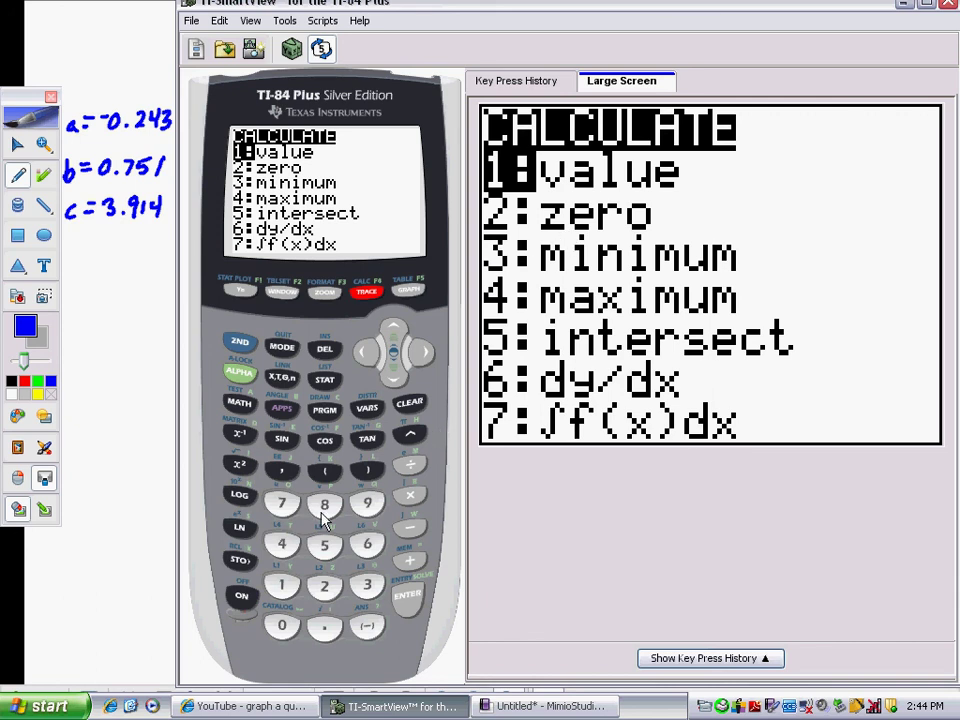
pyautogui.click(324, 586)
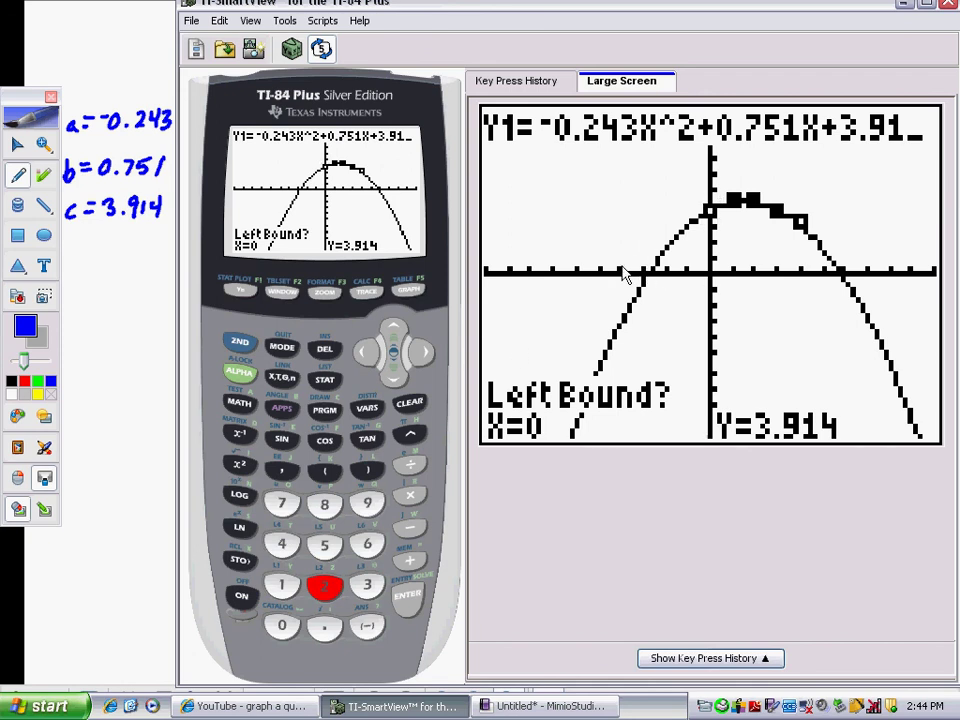
pyautogui.click(367, 626)
pyautogui.click(284, 544)
pyautogui.click(407, 596)
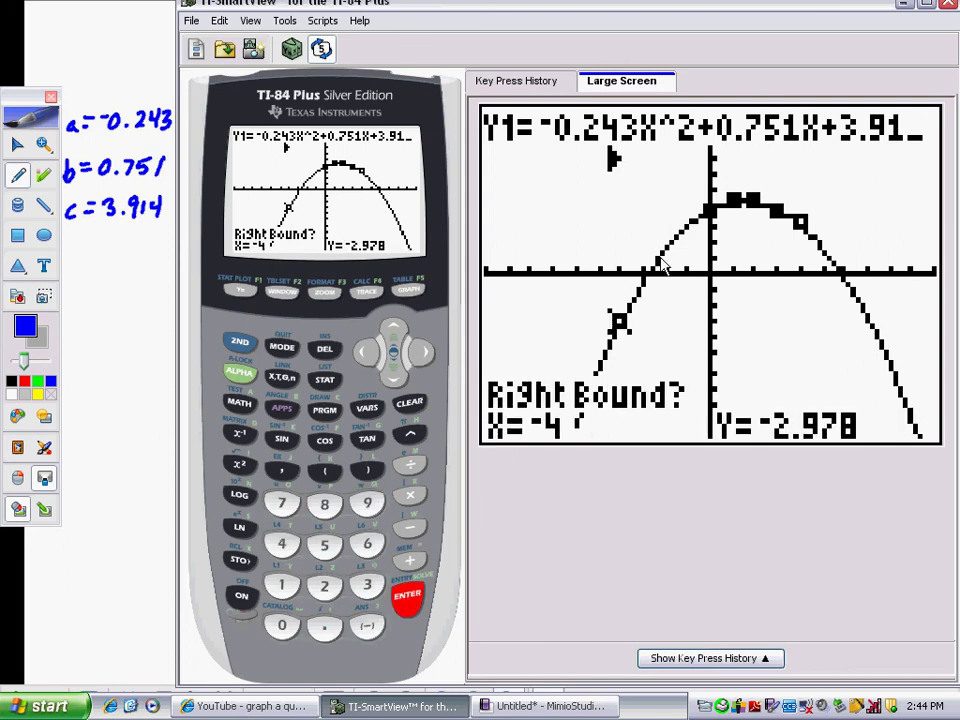
# Step: Set the right bound to -2 and the guess to -3 to calculate the negative zero
pyautogui.click(367, 626)
pyautogui.click(324, 585)
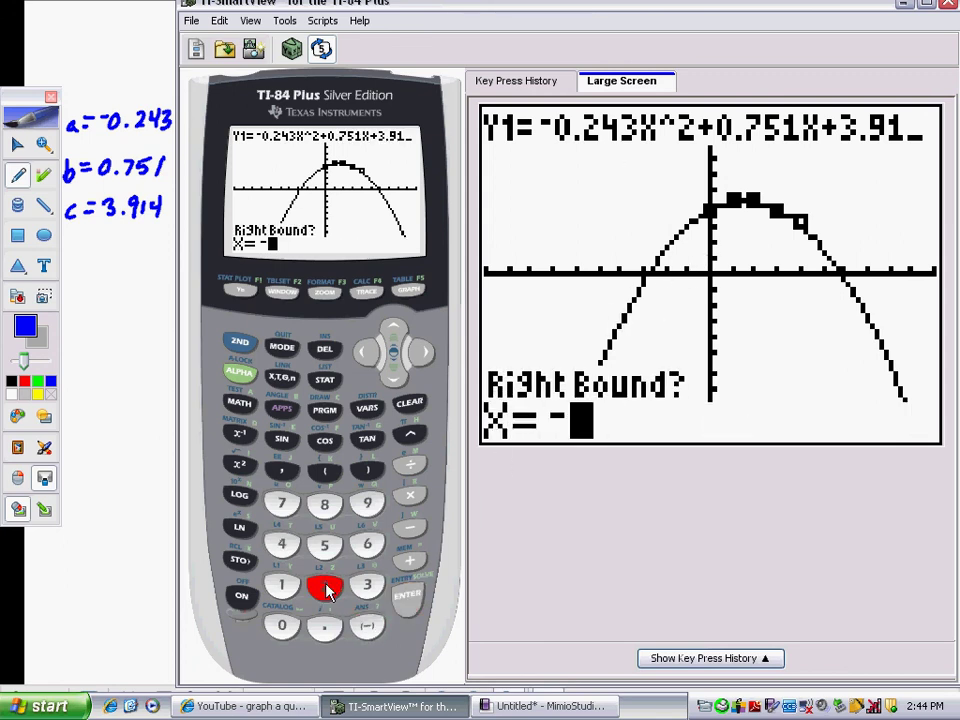
pyautogui.click(407, 597)
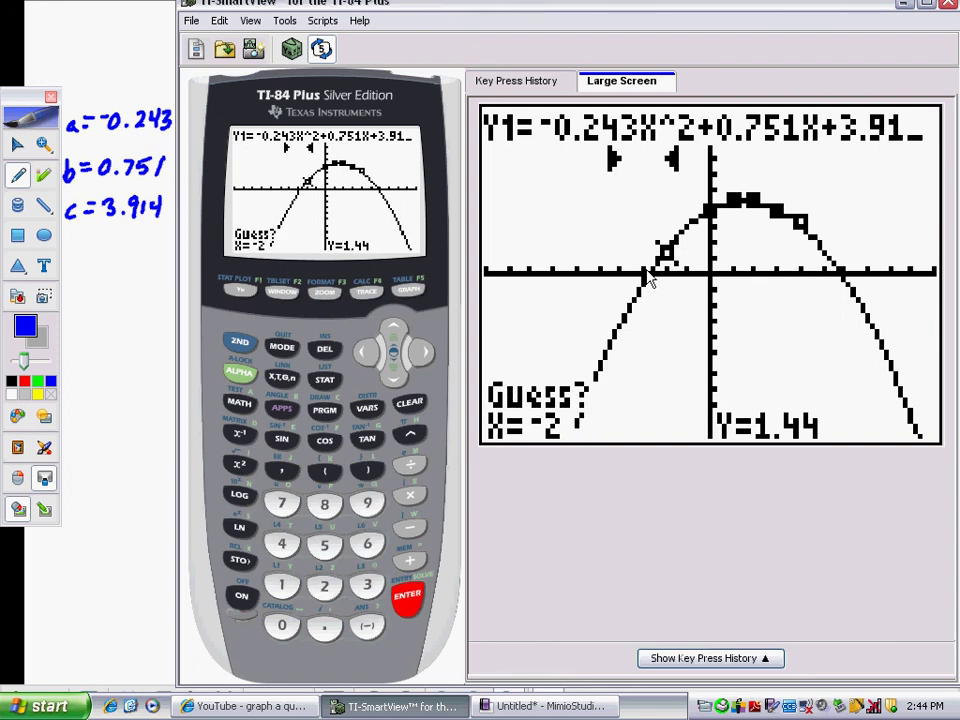
pyautogui.click(368, 627)
pyautogui.click(367, 585)
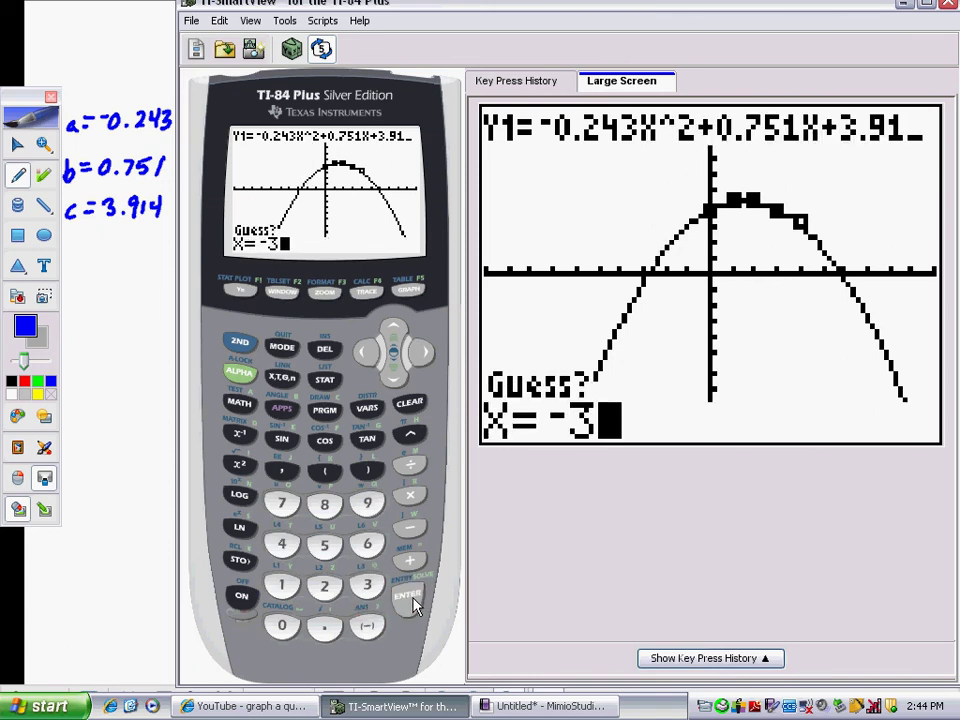
pyautogui.click(408, 597)
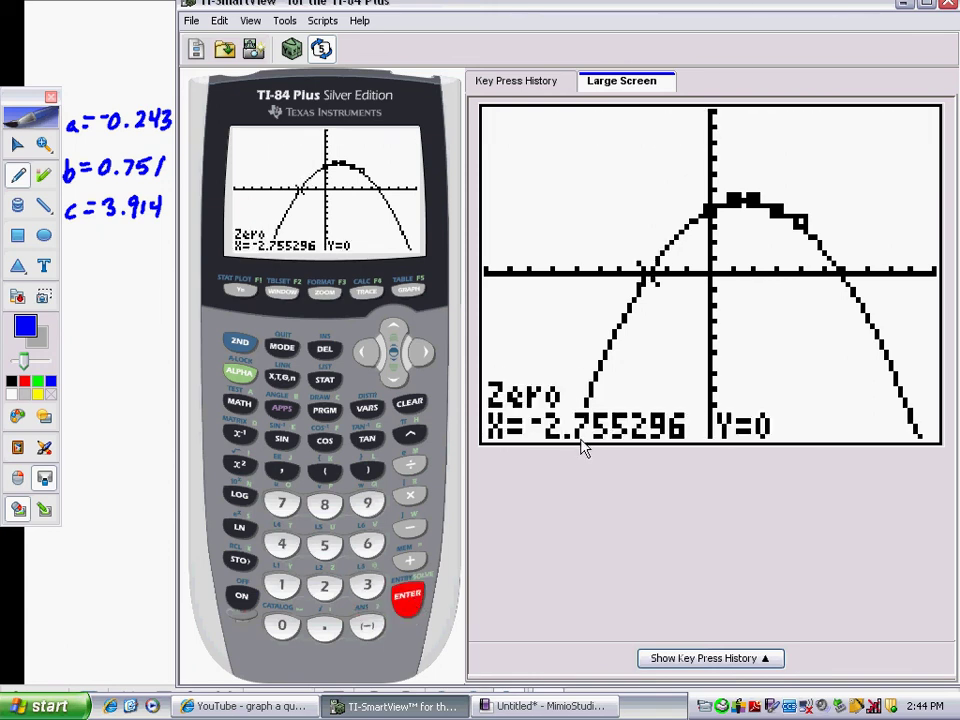